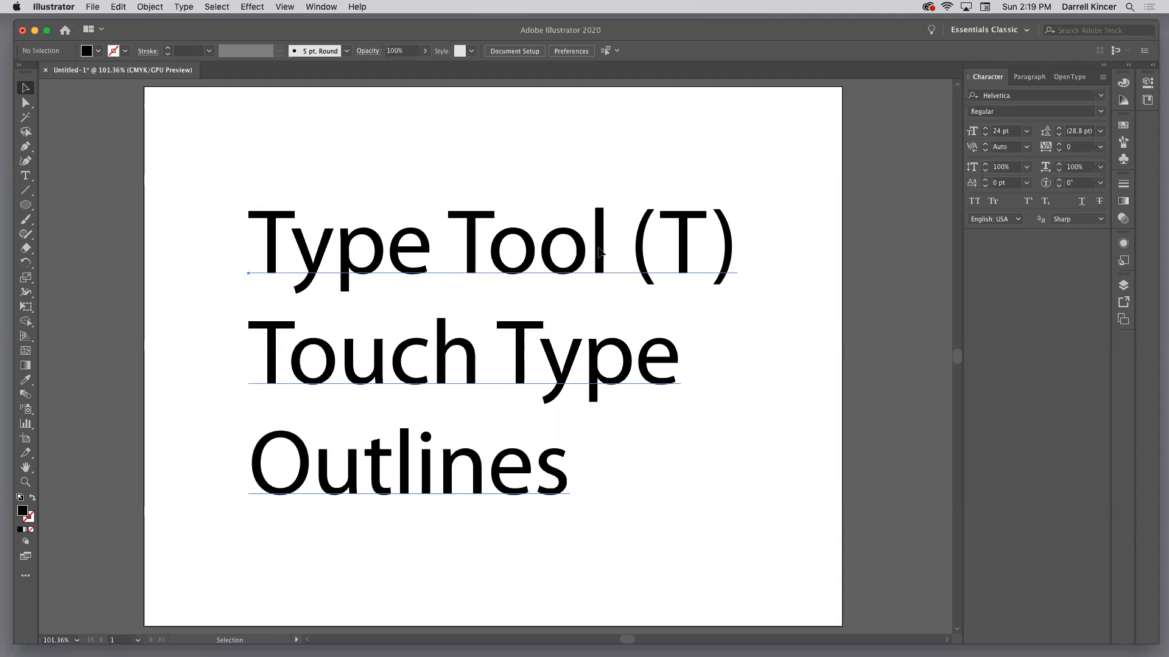
# Delete the three existing text lines and add a full name as point text in 24 pt Helvetica Regular
pyautogui.press('Delete')
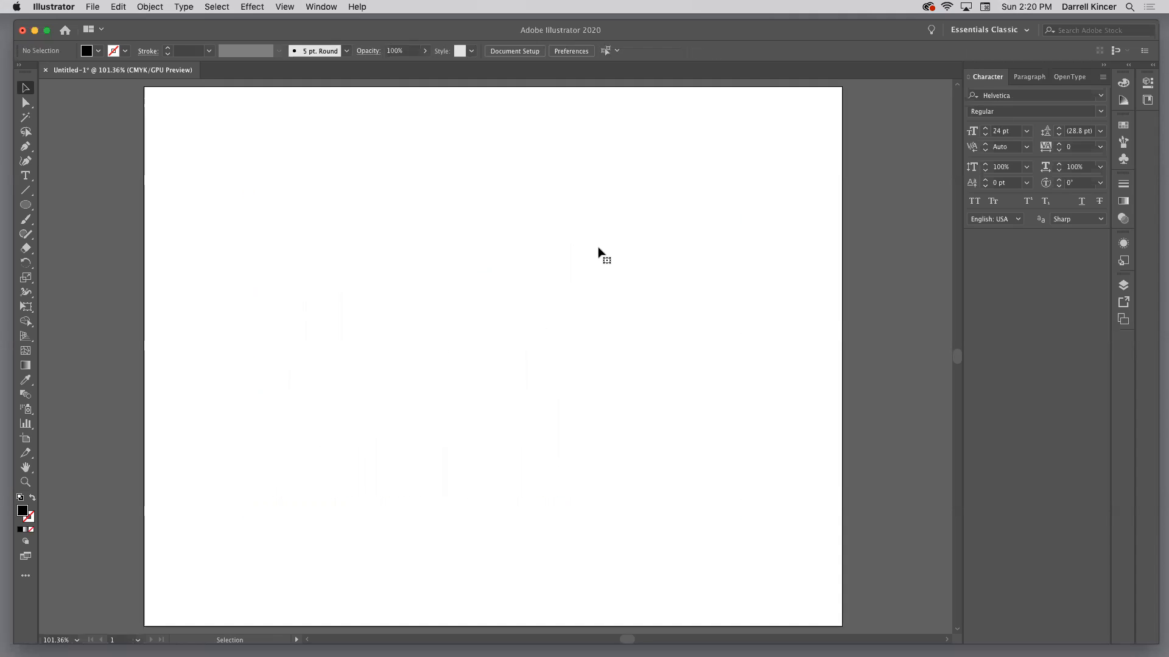
pyautogui.click(24, 177)
pyautogui.click(407, 330)
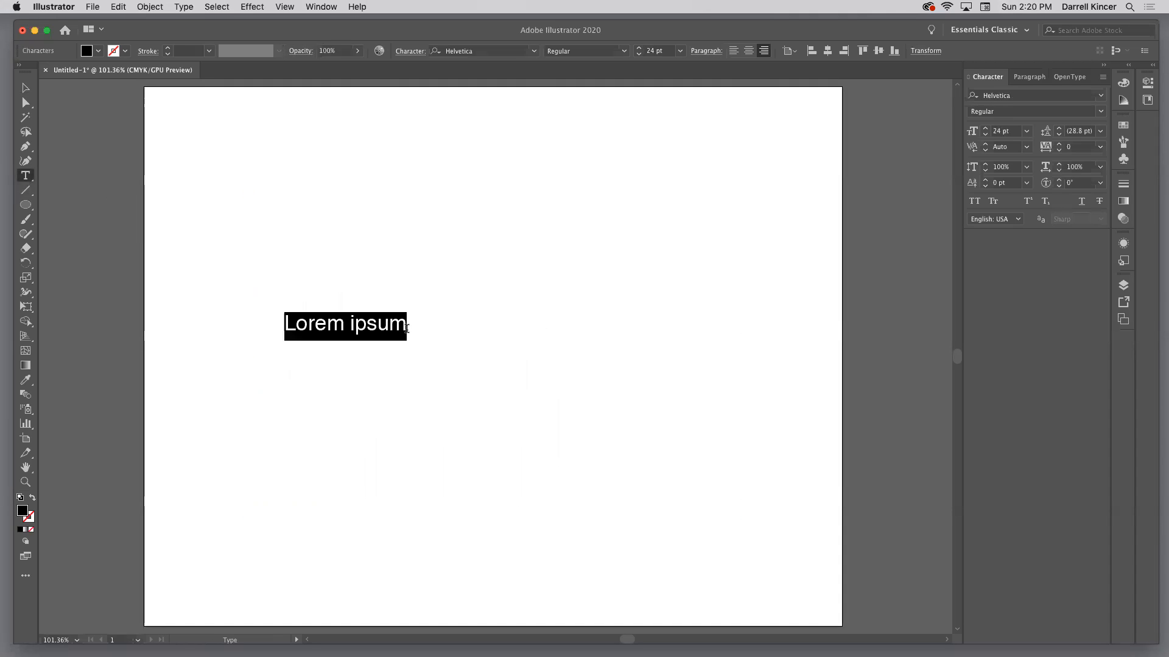
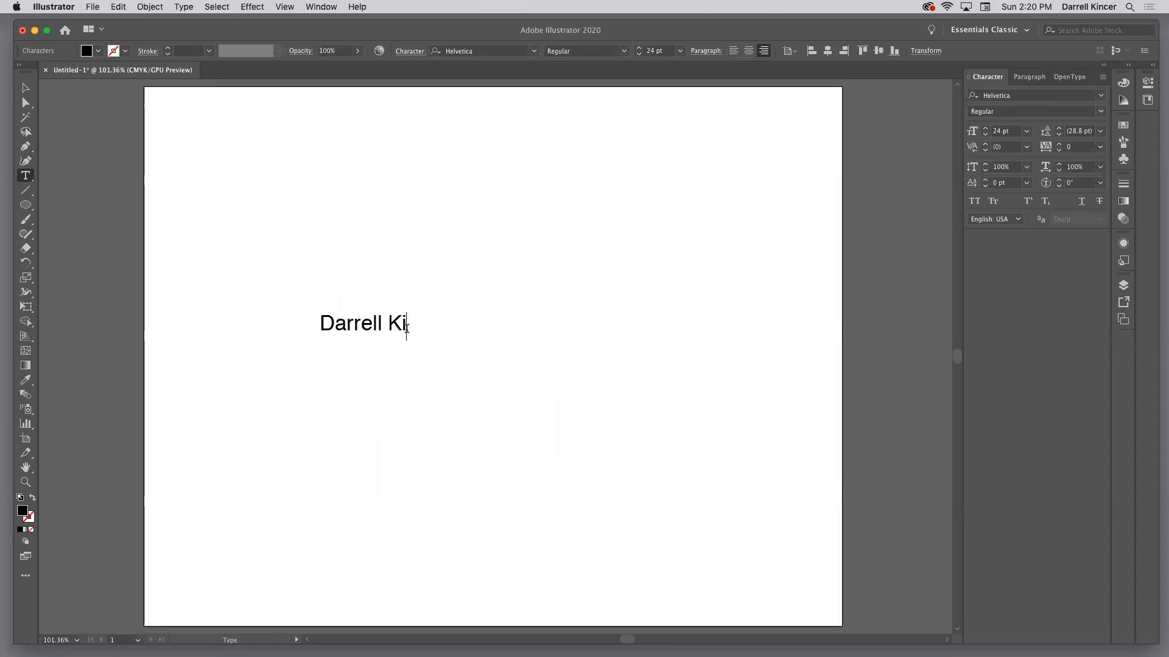
pyautogui.press('Escape')
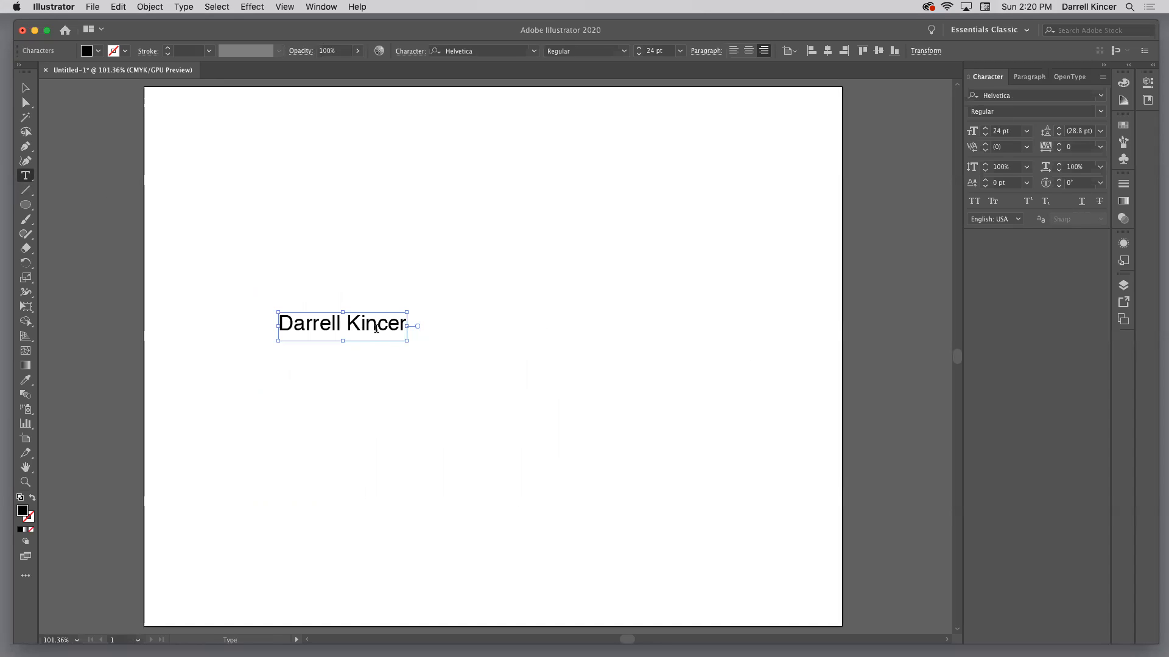
pyautogui.click(383, 331)
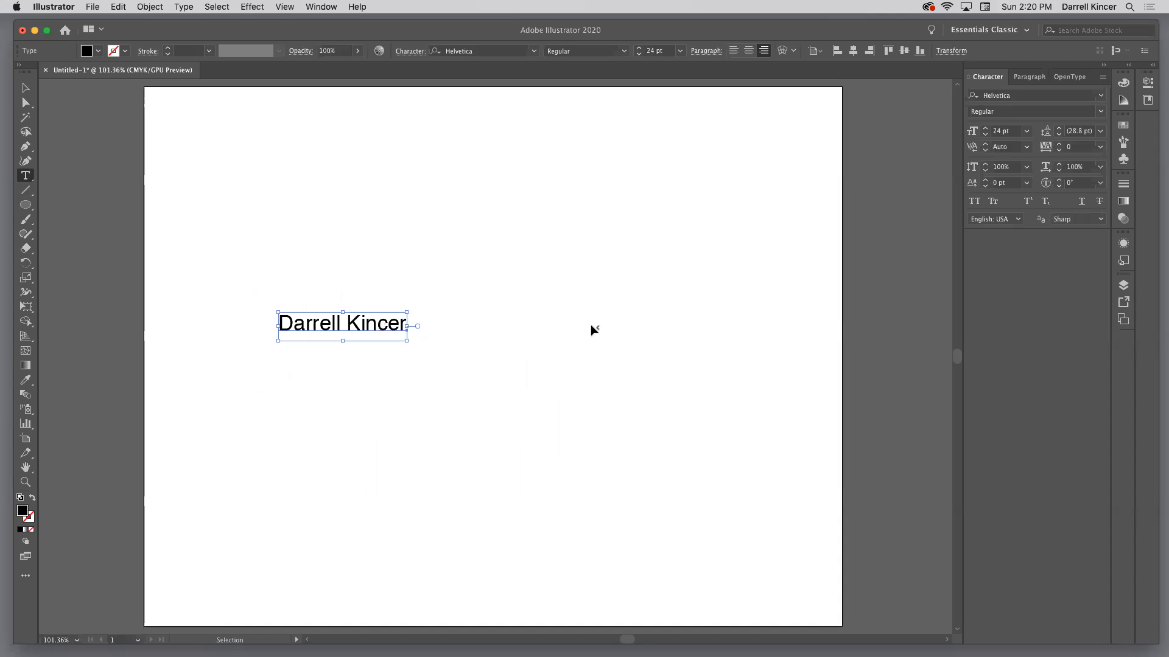
pyautogui.press('Escape')
pyautogui.press('super+equal')
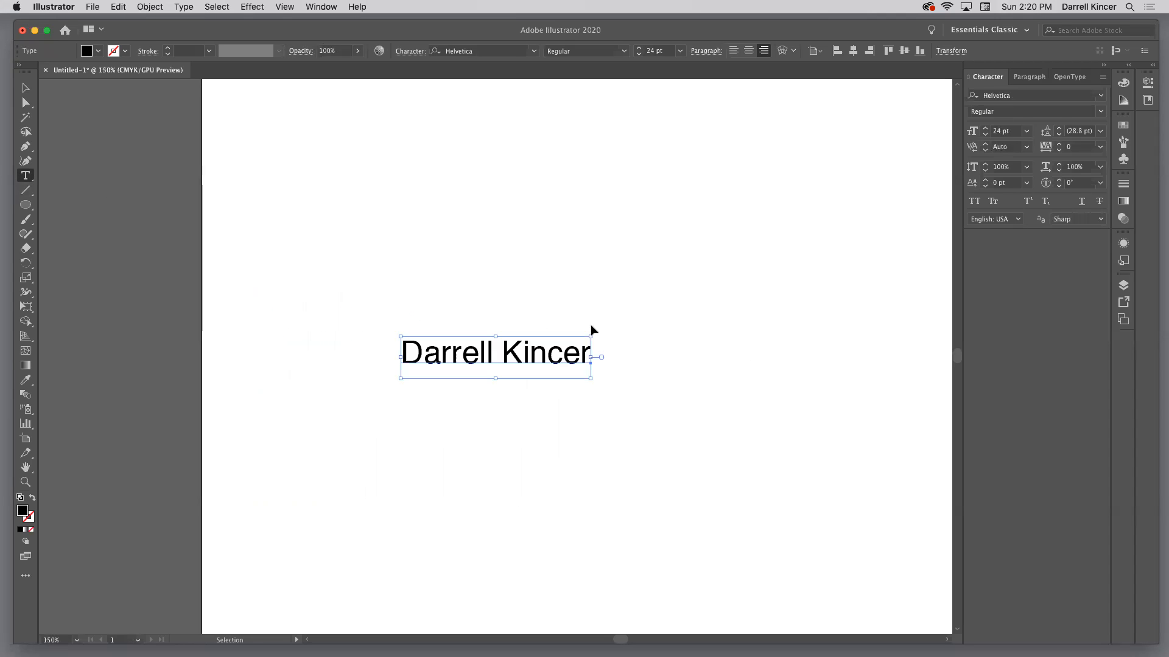
pyautogui.press('super+equal')
pyautogui.press('super+equal')
pyautogui.press('super+equal')
pyautogui.click(595, 326)
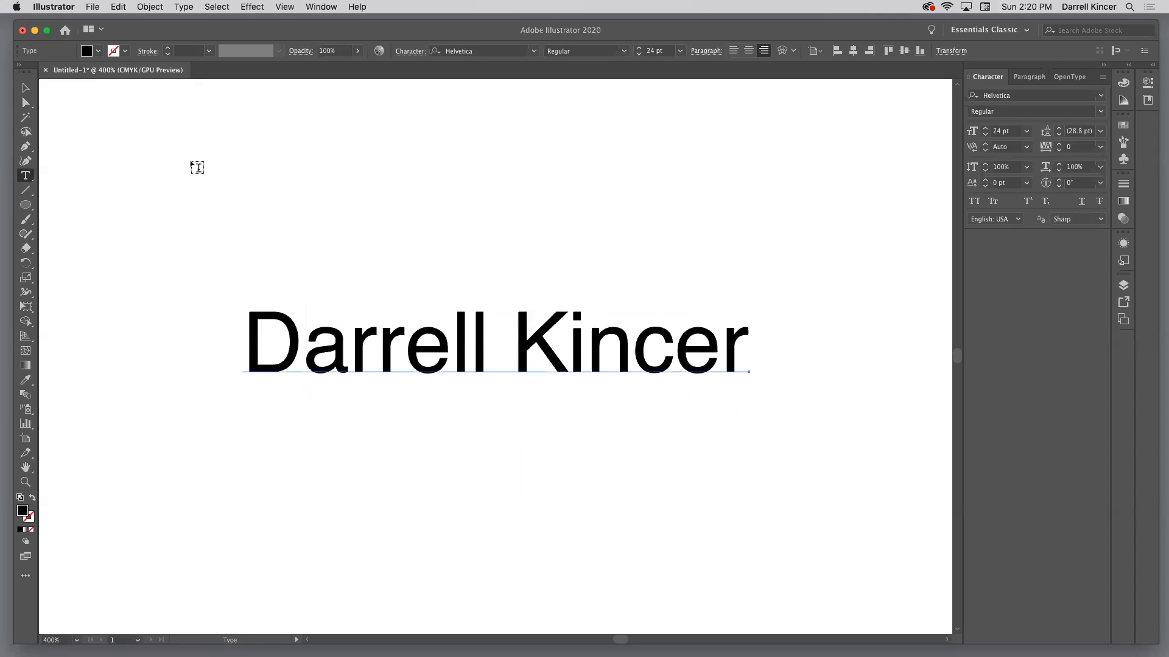
# With the Touch Type tool, raise the "a", reposition the "D", lower the first "r" and raise the second one
pyautogui.click(33, 89)
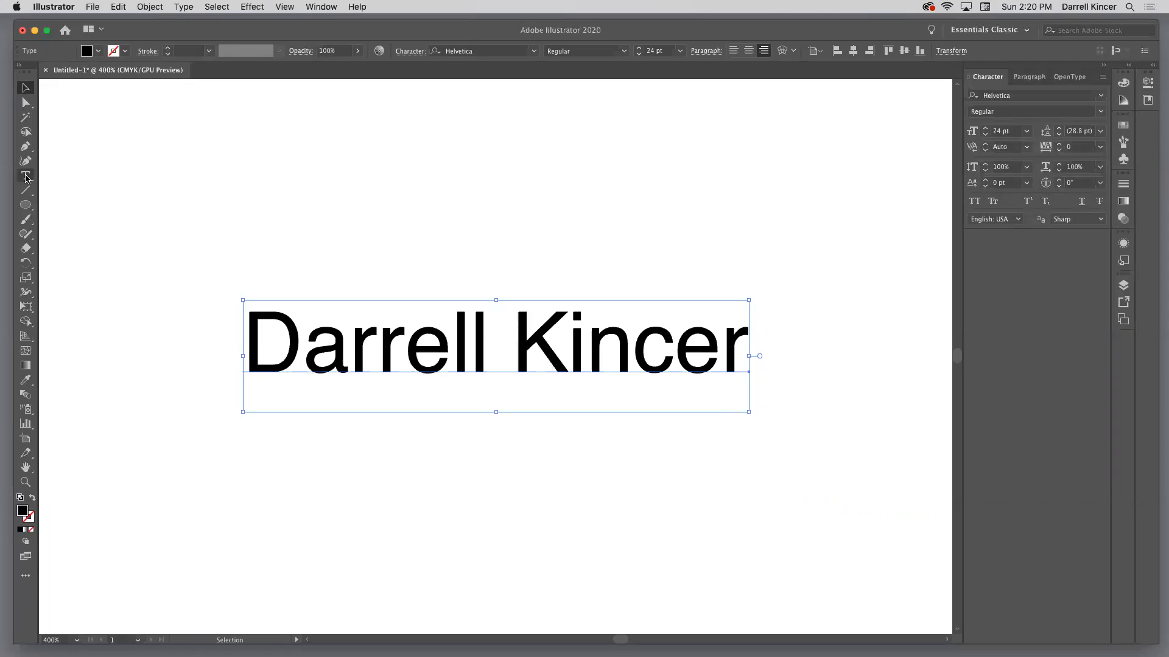
pyautogui.moveTo(25, 177); pyautogui.dragTo(96, 266)
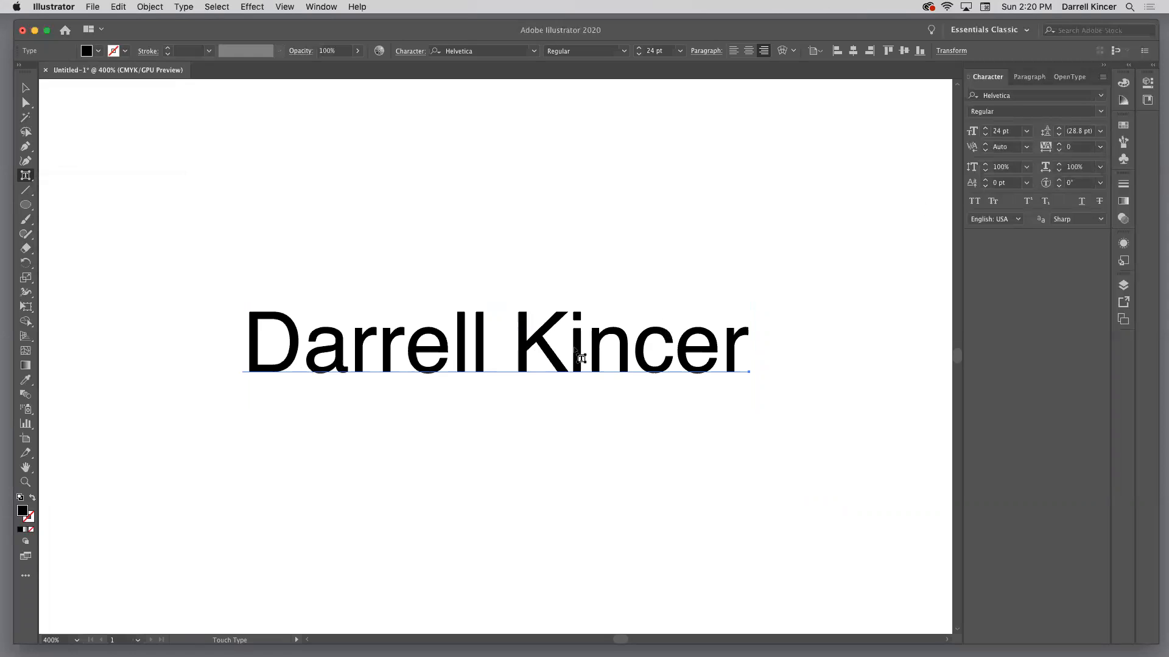
pyautogui.click(339, 330)
pyautogui.moveTo(338, 330); pyautogui.dragTo(334, 296)
pyautogui.click(294, 344)
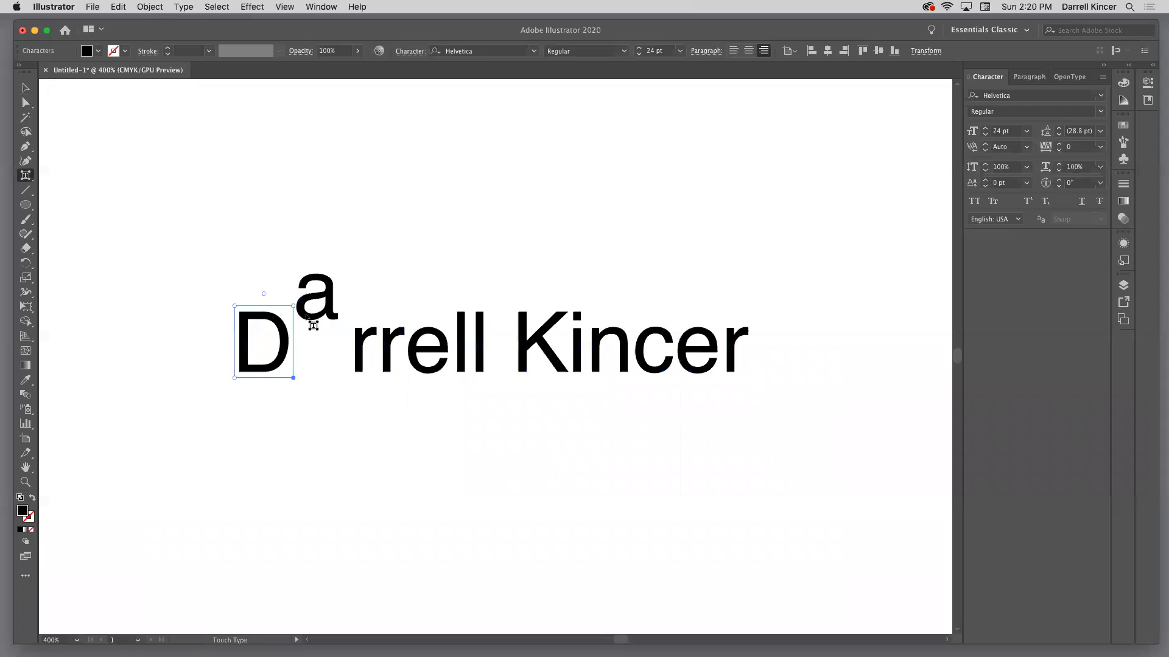
pyautogui.click(307, 322)
pyautogui.moveTo(308, 322); pyautogui.dragTo(291, 349)
pyautogui.click(366, 354)
pyautogui.moveTo(364, 358); pyautogui.dragTo(403, 297)
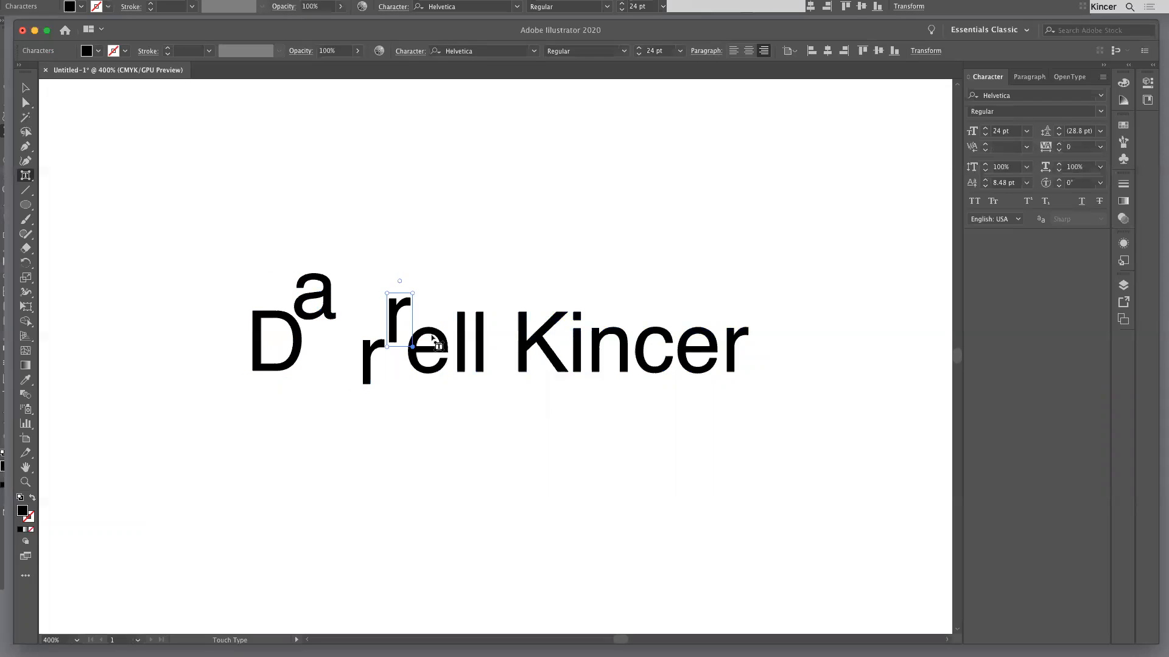
# Lower the "e" below the baseline and shift the second "r" and the raised "a" to the right to tighten the letters
pyautogui.moveTo(434, 341); pyautogui.dragTo(439, 365)
pyautogui.click(461, 347)
pyautogui.click(435, 365)
pyautogui.click(397, 321)
pyautogui.moveTo(396, 323); pyautogui.dragTo(416, 322)
pyautogui.click(348, 304)
pyautogui.moveTo(348, 304); pyautogui.dragTo(399, 305)
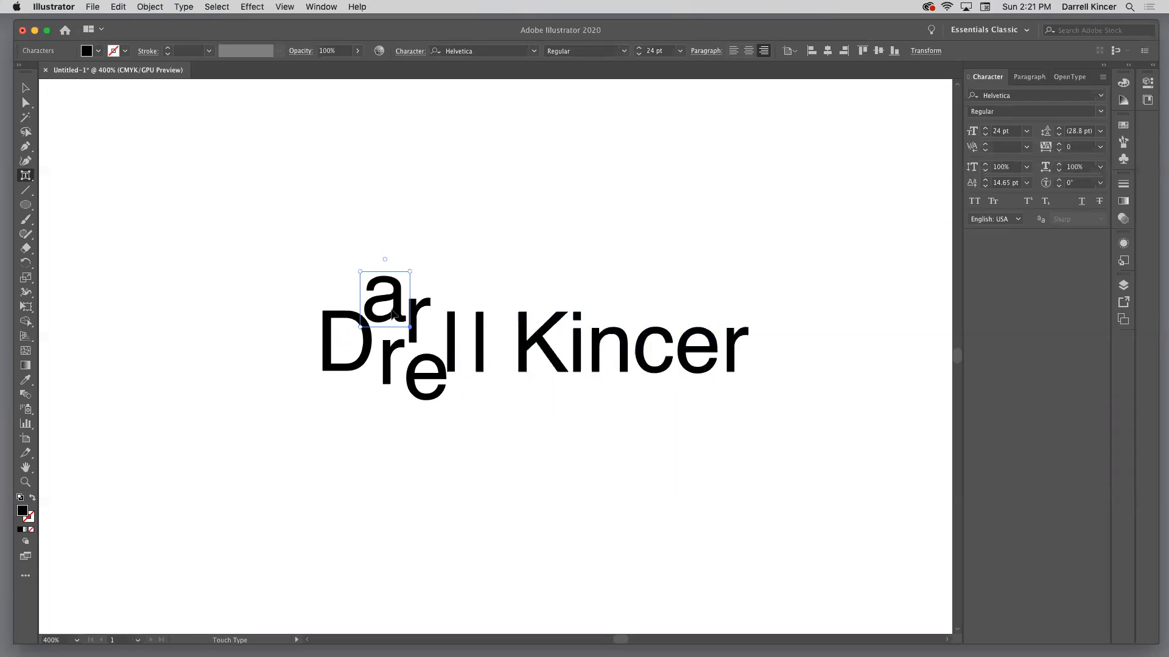
# Enter the rearranged name for text editing and move the insertion point back and forth through its shifted letters
pyautogui.click(25, 88)
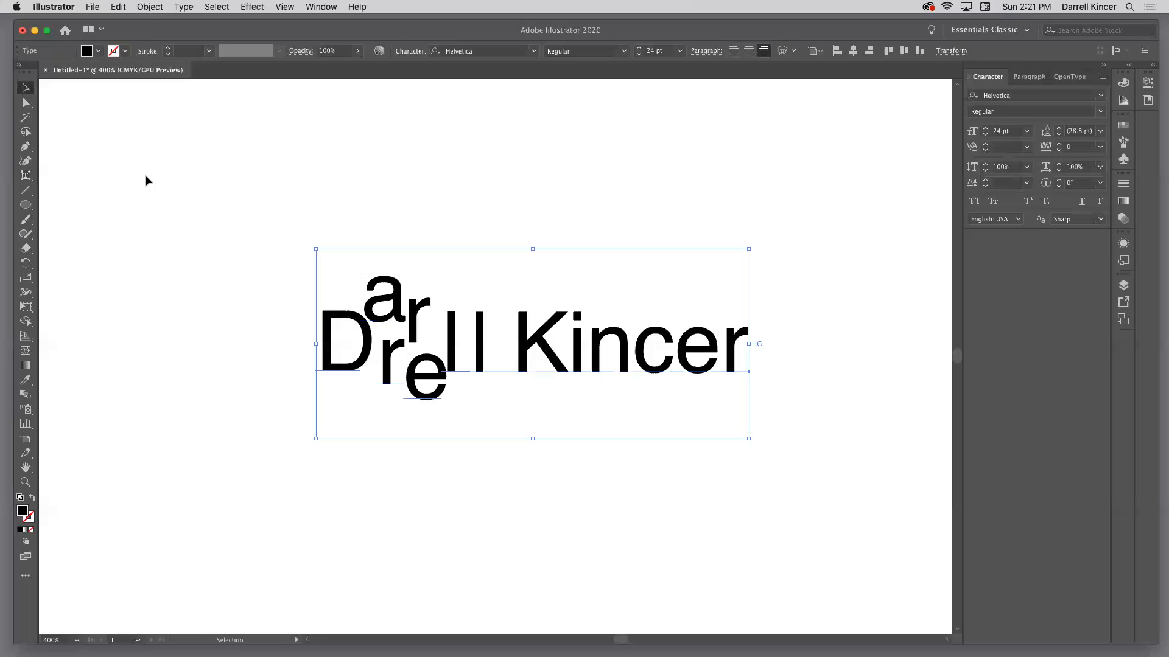
pyautogui.click(397, 309)
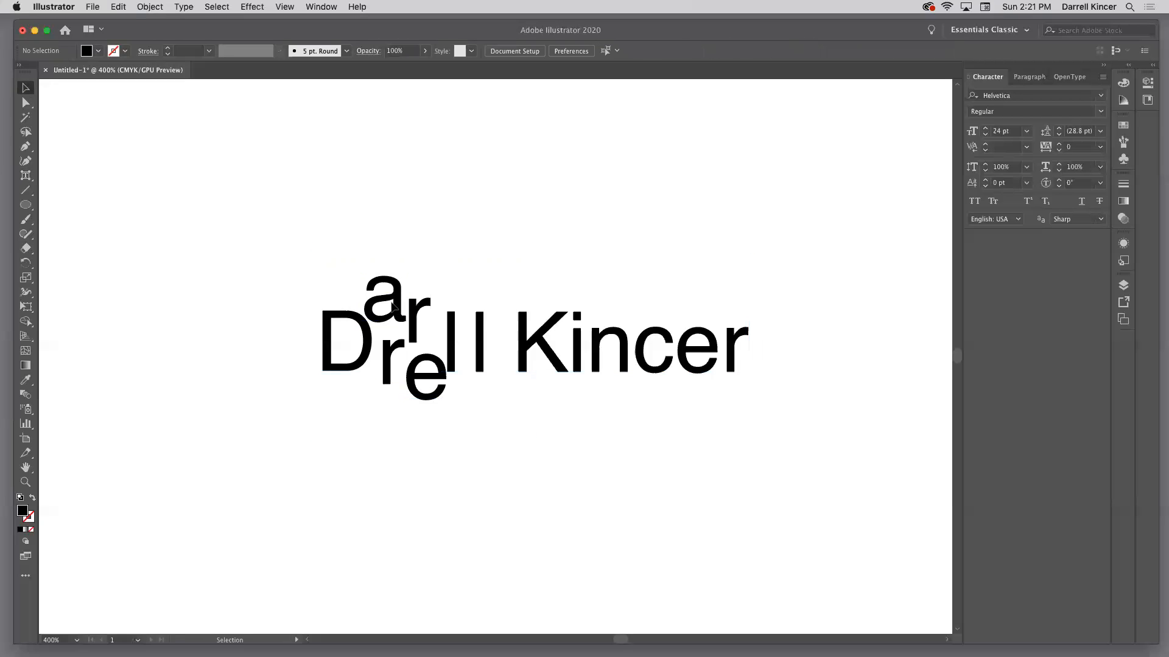
pyautogui.doubleClick(388, 353)
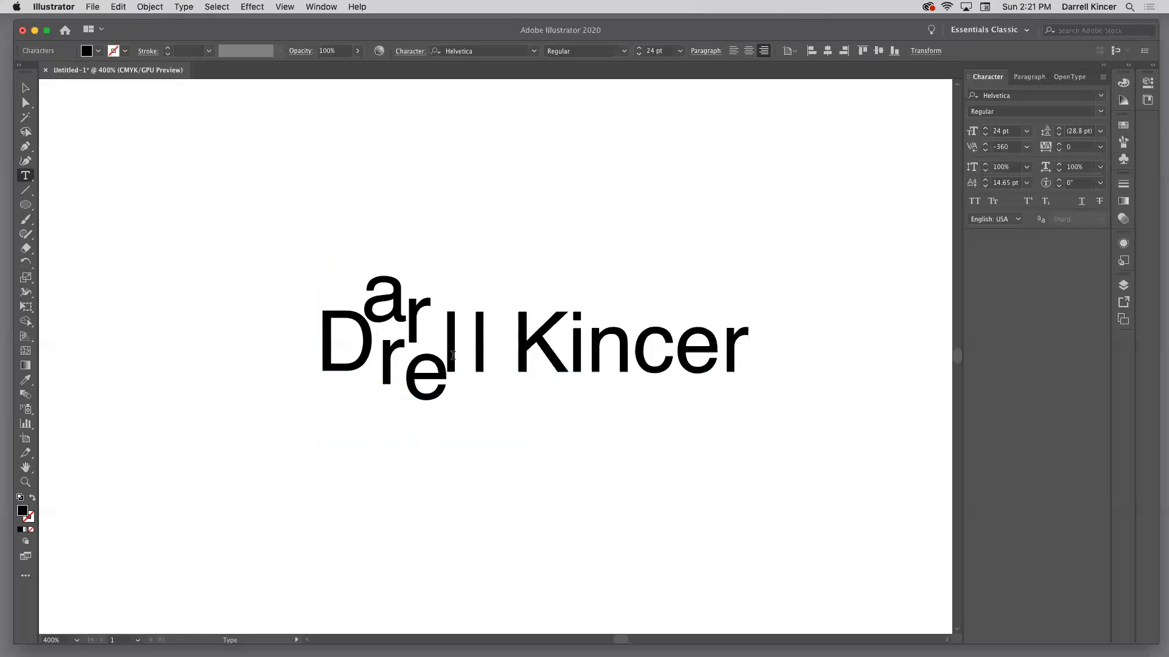
pyautogui.press('Right')
pyautogui.press('Right')
pyautogui.press('Left')
pyautogui.press('Left')
pyautogui.press('Right')
pyautogui.press('Right')
pyautogui.press('Right')
pyautogui.press('Right')
pyautogui.press('Left')
pyautogui.press('Left')
pyautogui.press('Escape')
pyautogui.click(22, 84)
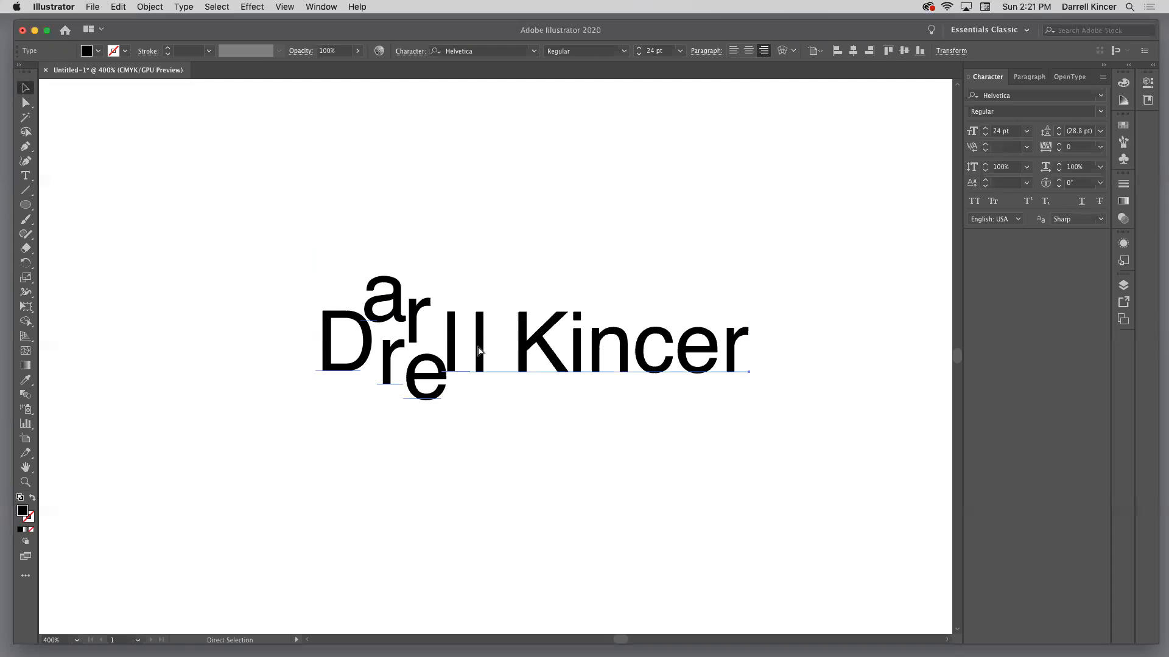
# Delete the rearranged name and add the full name again as left-aligned point text
pyautogui.press('v')
pyautogui.press('Delete')
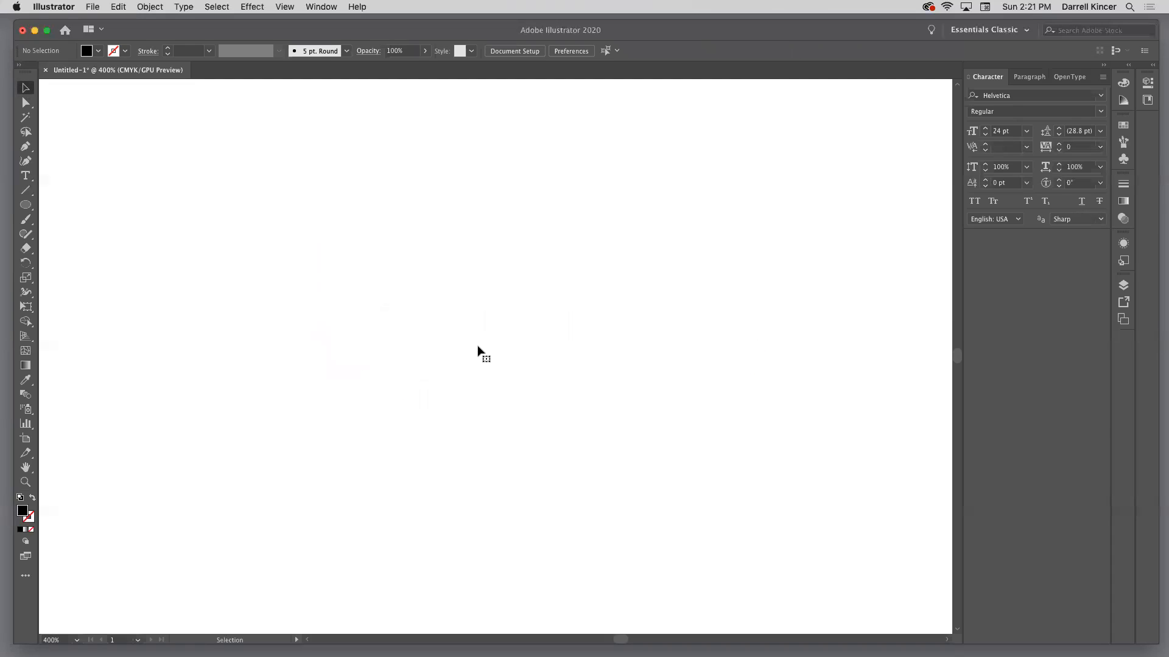
pyautogui.click(26, 176)
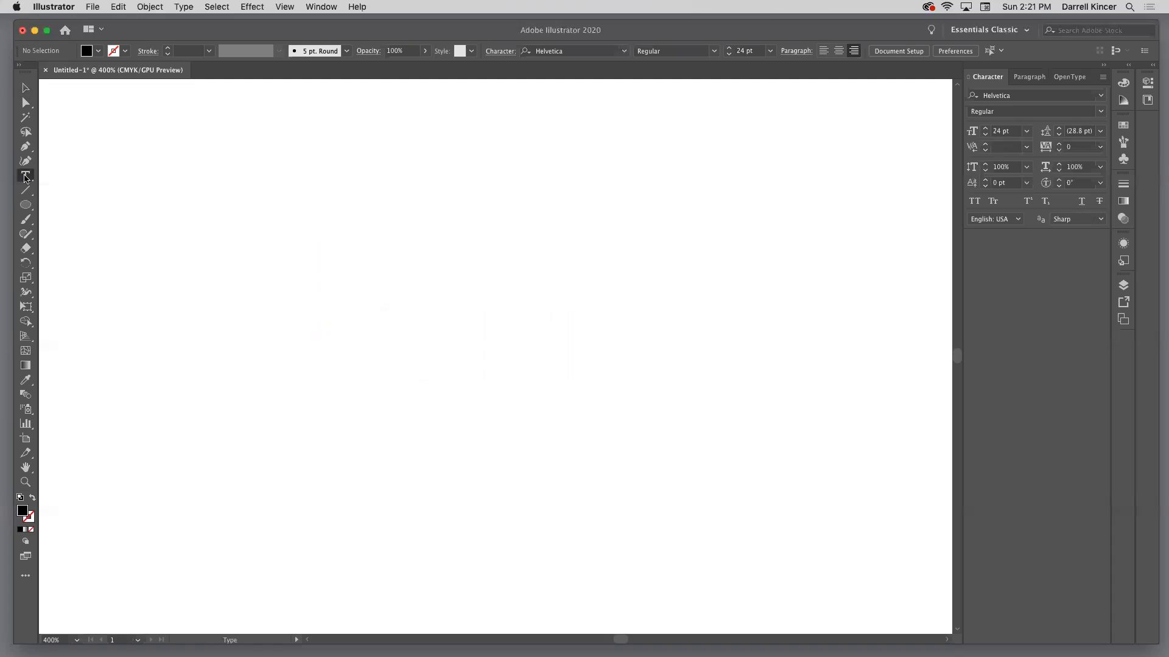
pyautogui.click(1029, 77)
pyautogui.click(975, 97)
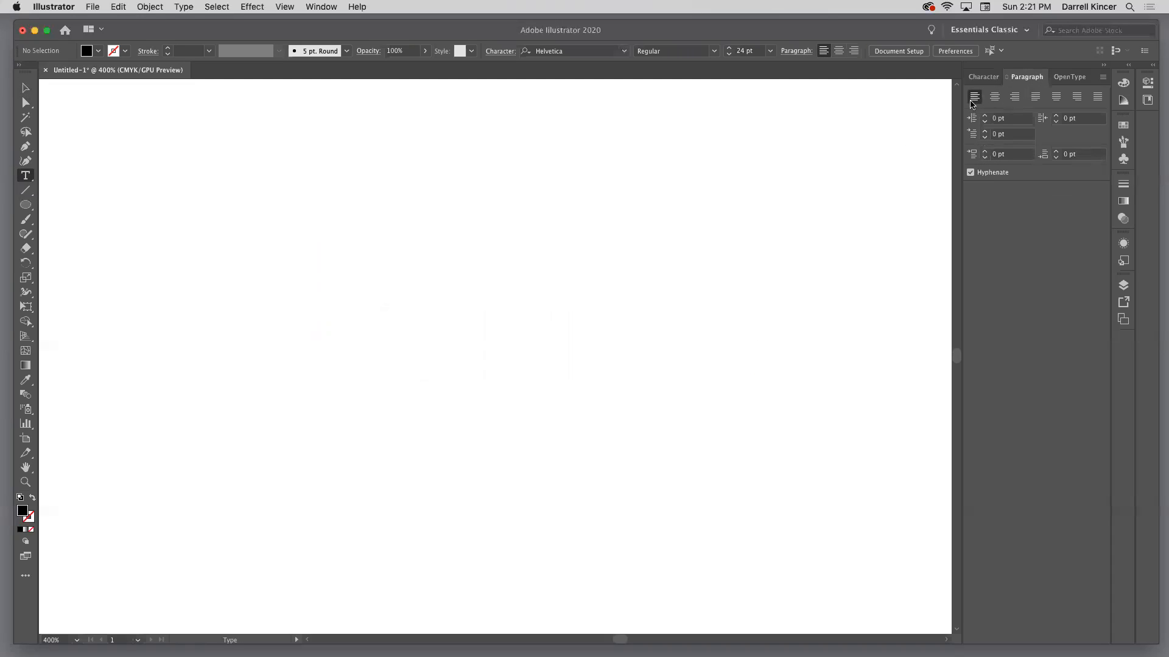
pyautogui.click(340, 307)
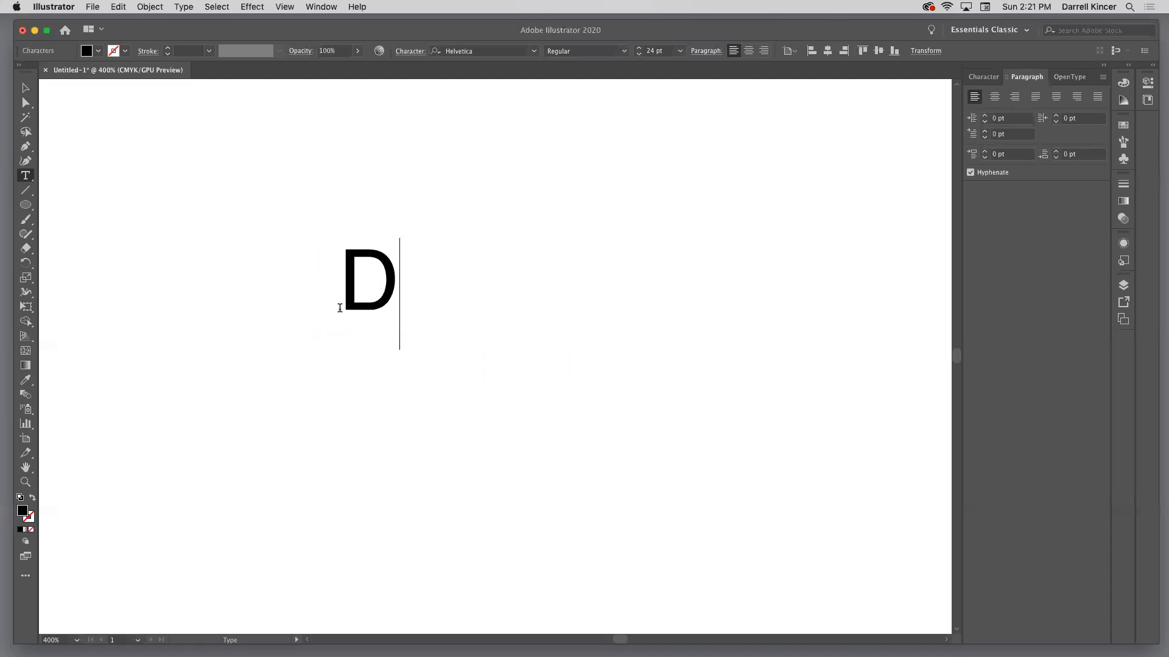
pyautogui.keyDown('super'); pyautogui.click(560, 420); pyautogui.keyUp('super')
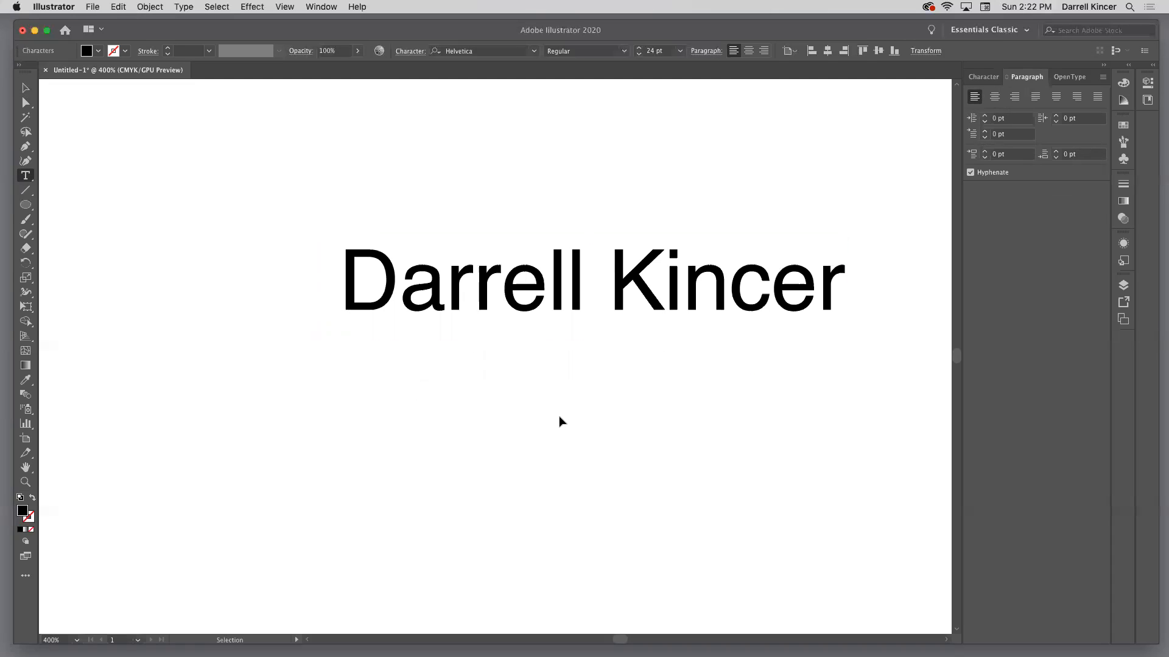
# Try inserting random letters after the "K" in the name text, and undo that typing
pyautogui.keyDown('super'); pyautogui.click(649, 307); pyautogui.keyUp('super')
pyautogui.press('super+equal')
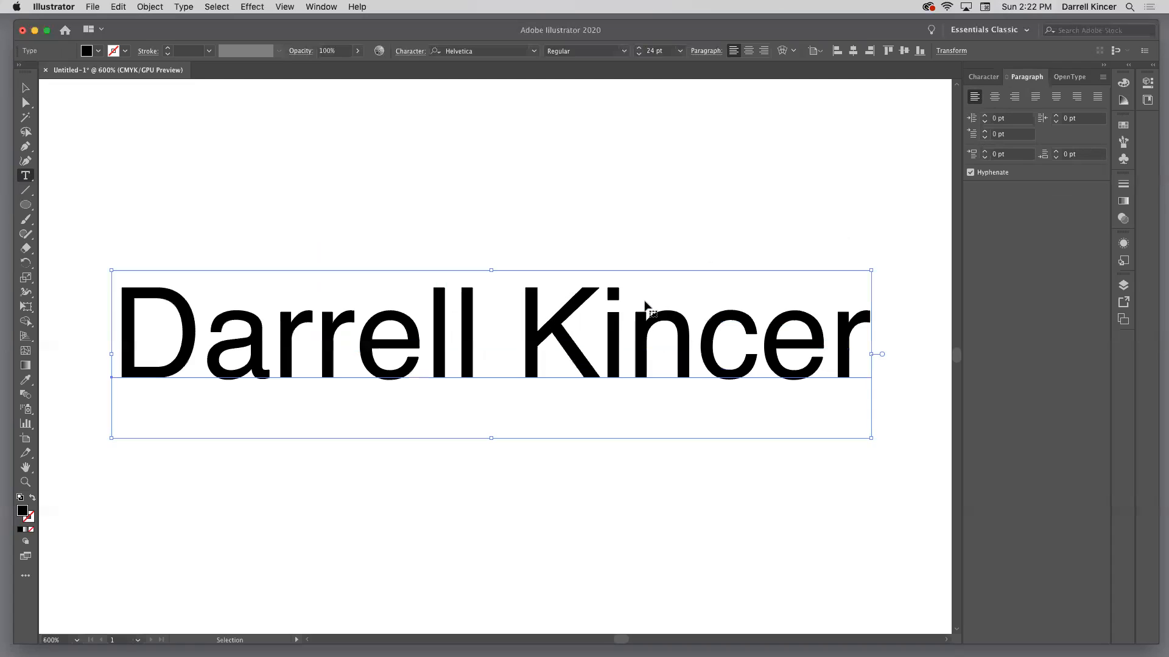
pyautogui.press('super+minus')
pyautogui.keyDown('super'); pyautogui.click(461, 207); pyautogui.keyUp('super')
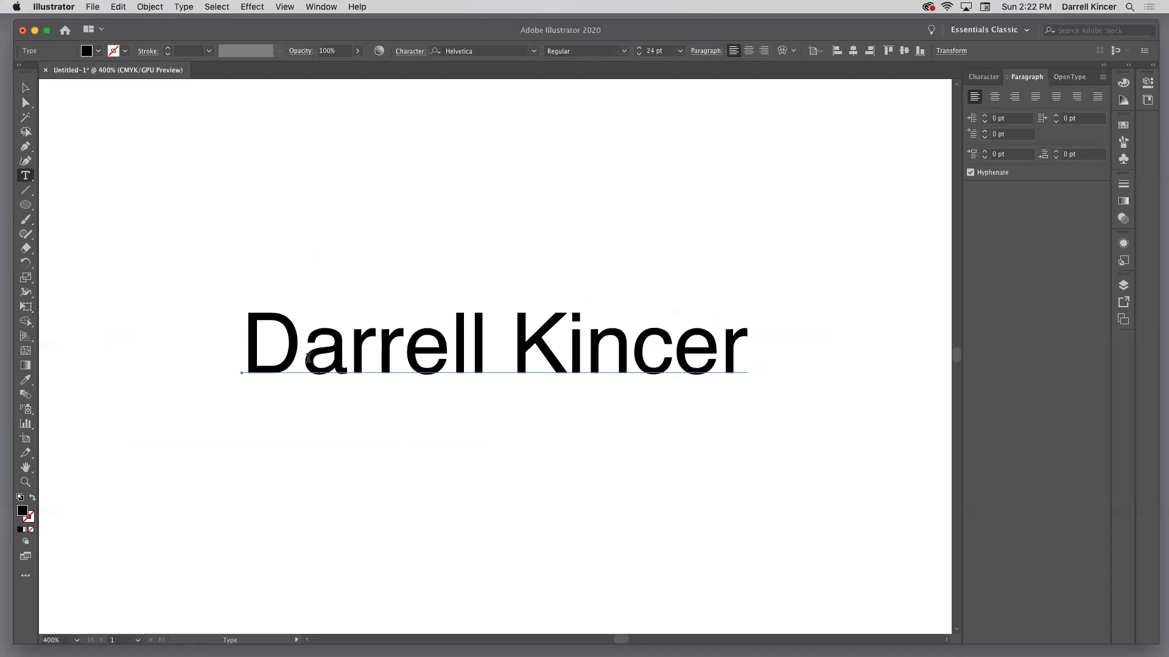
pyautogui.click(712, 351)
pyautogui.click(630, 353)
pyautogui.click(565, 346)
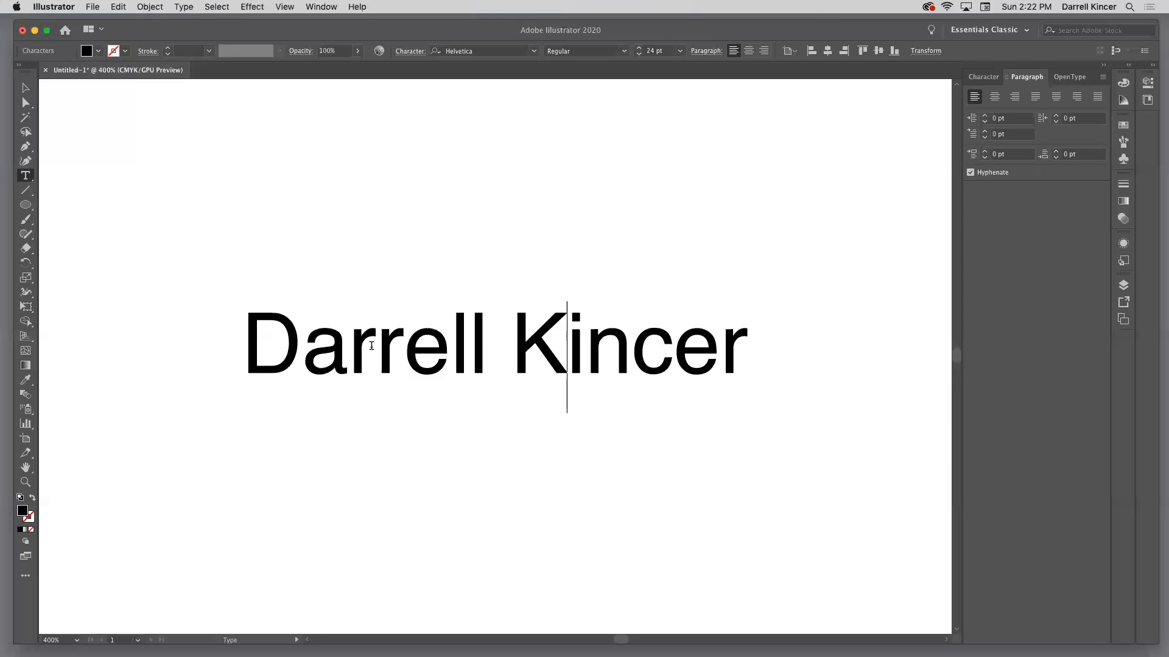
pyautogui.write('dajkf dn')
pyautogui.press('super+z')
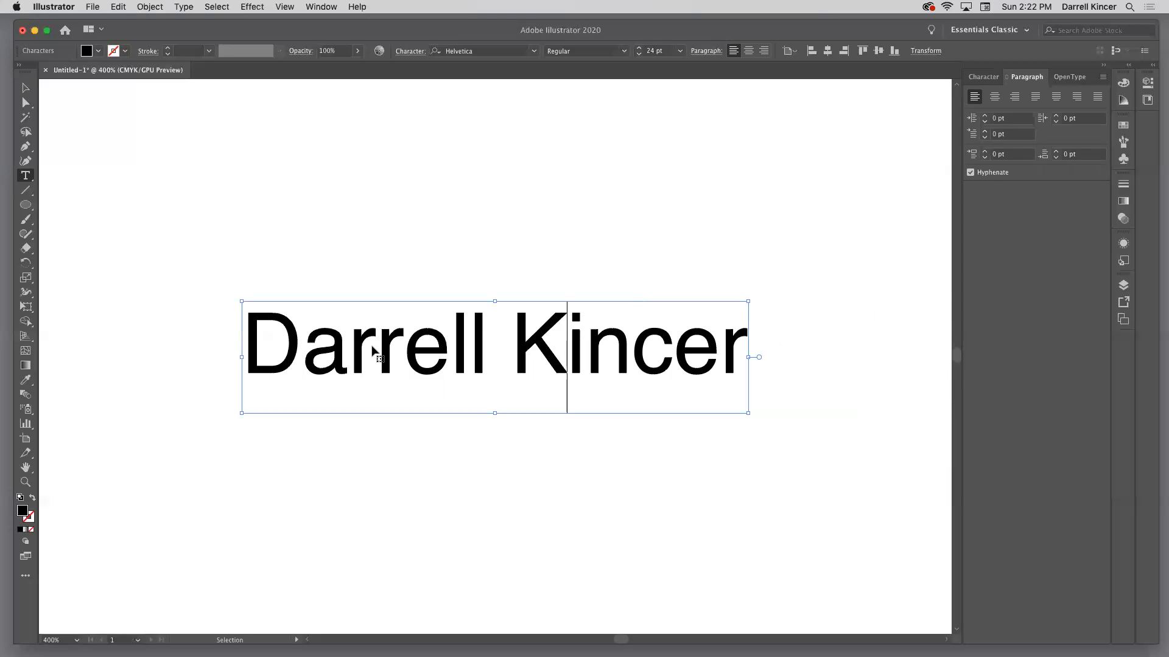
pyautogui.keyDown('super'); pyautogui.click(505, 204); pyautogui.keyUp('super')
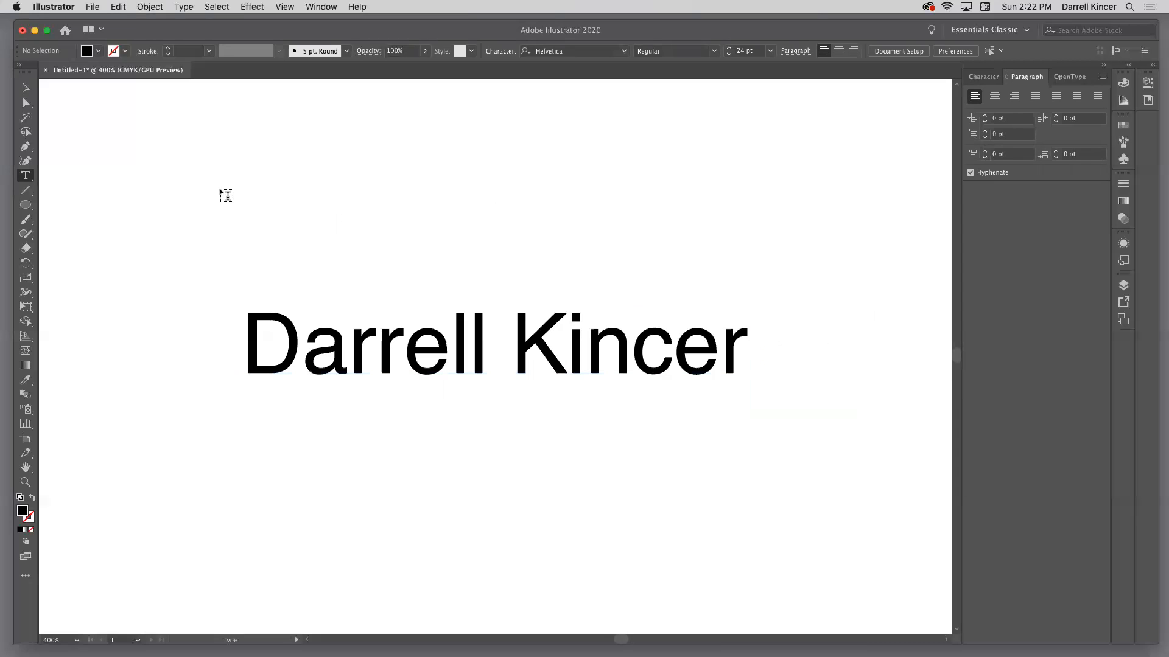
# Select the whole name text object, convert it to outlines and deselect it
pyautogui.click(25, 87)
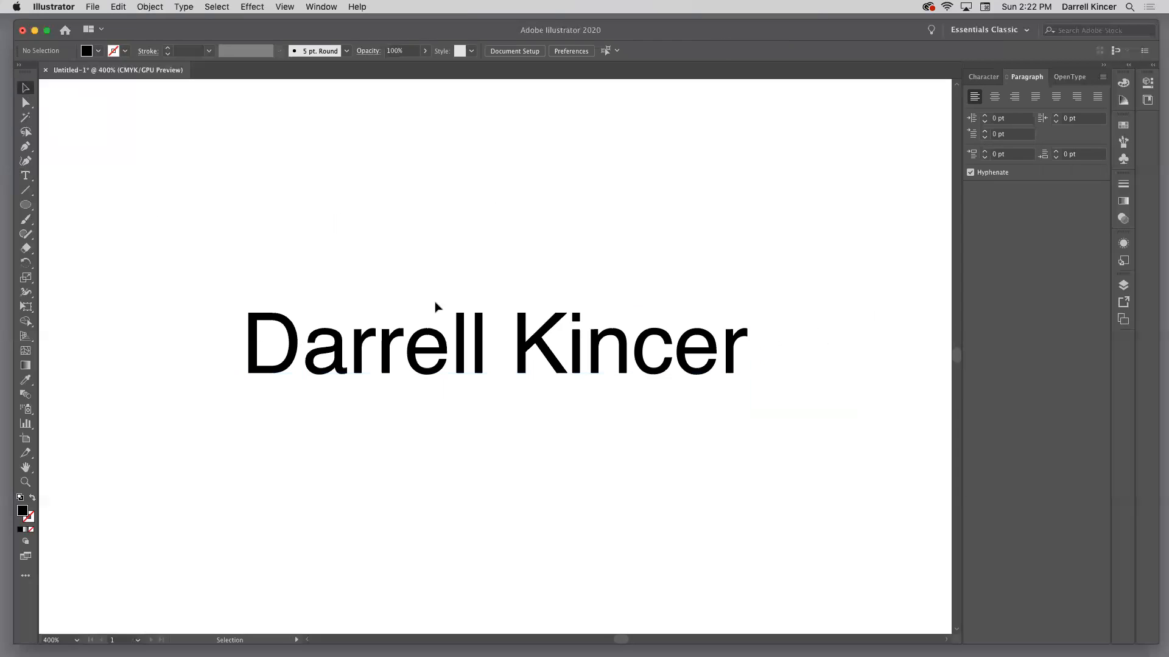
pyautogui.click(461, 338)
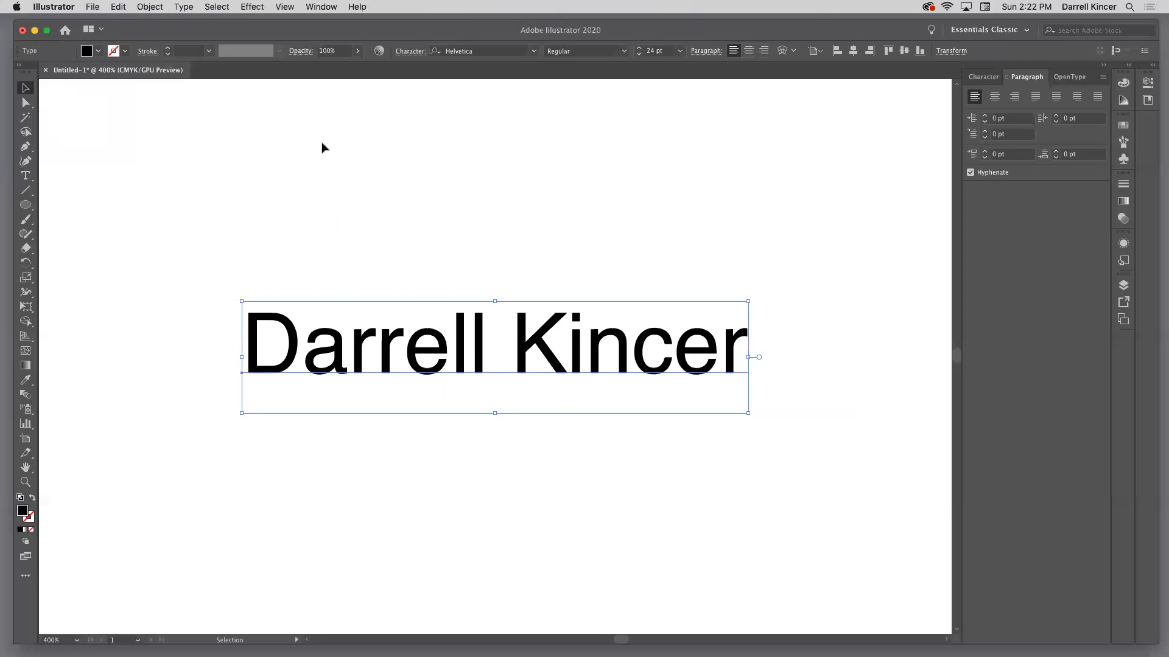
pyautogui.click(185, 7)
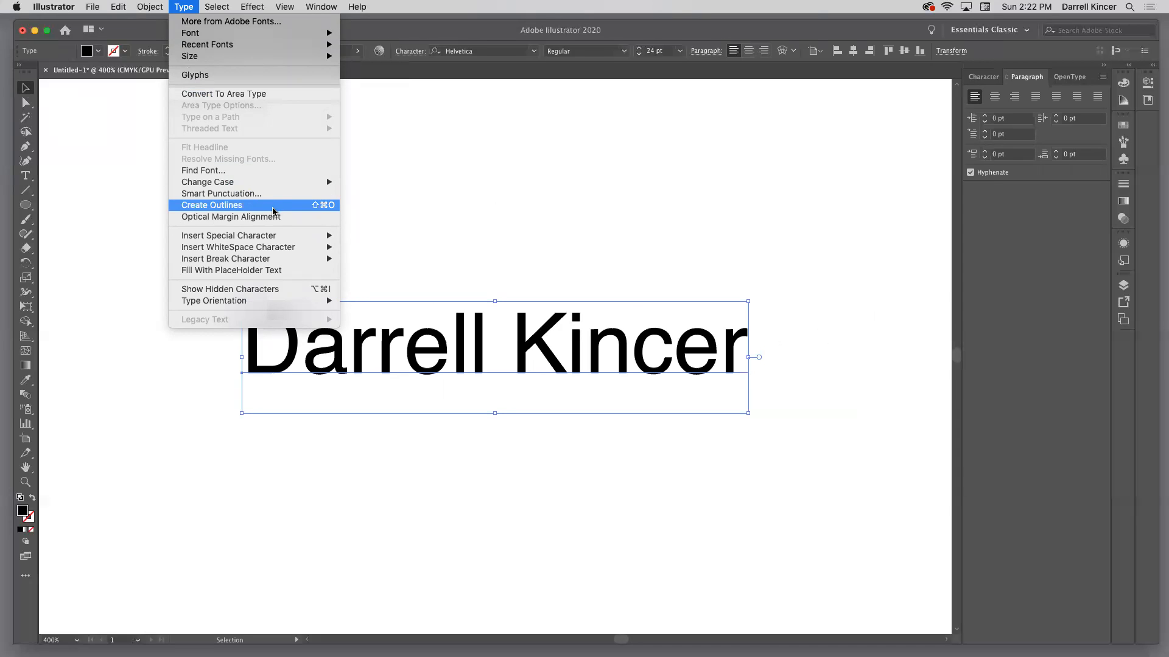
pyautogui.click(477, 211)
pyautogui.rightClick(522, 346)
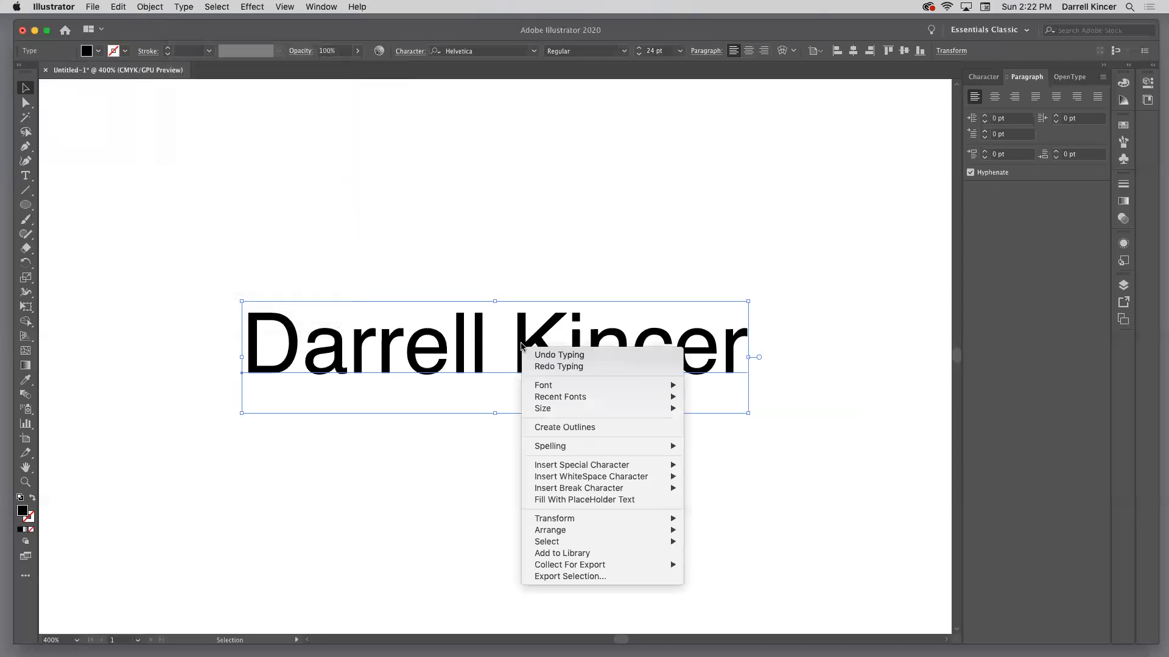
pyautogui.click(583, 428)
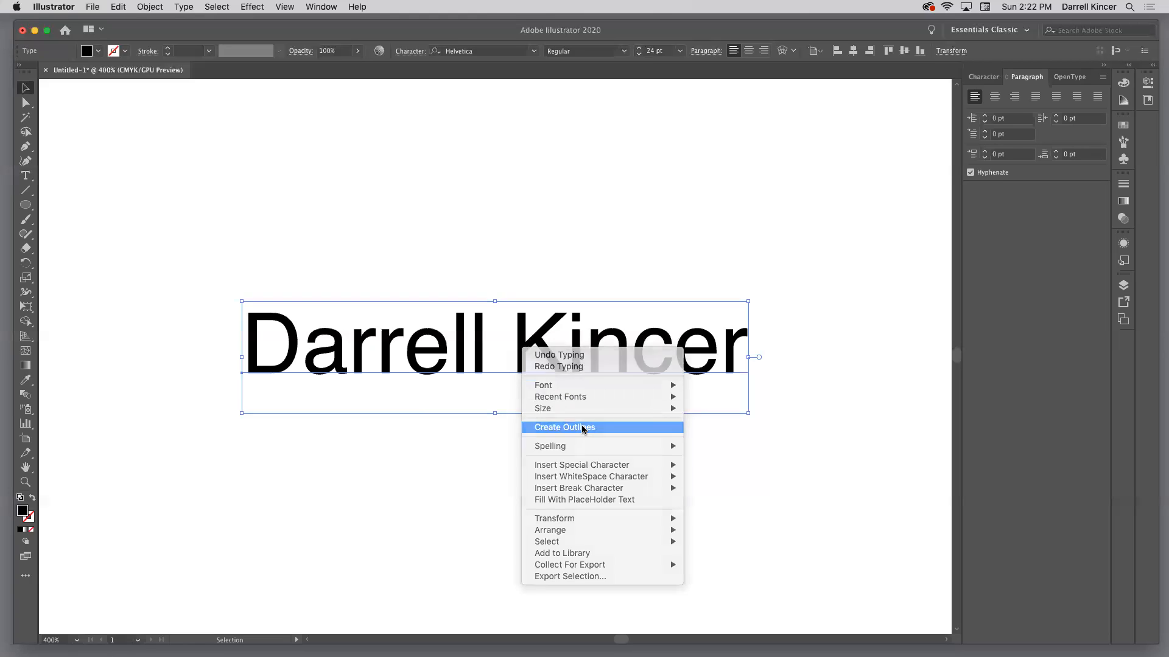
pyautogui.click(354, 207)
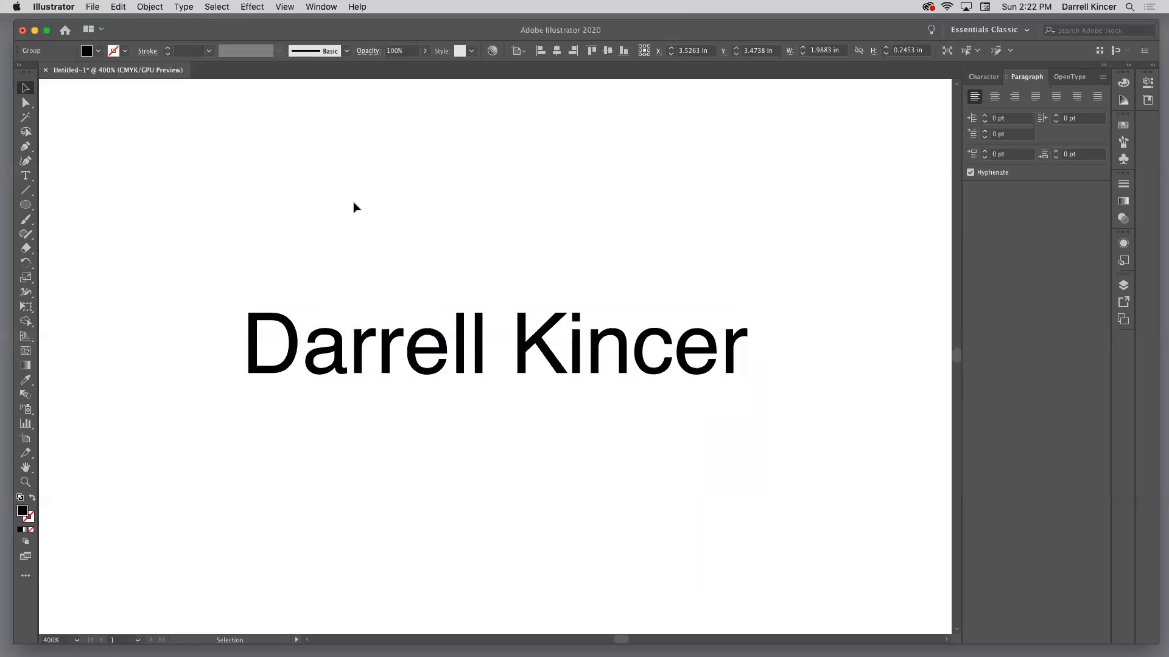
# Inspect the outlined name's anchor points up close and move the whole letter group slightly up and to the right
pyautogui.click(459, 346)
pyautogui.press('super+equal')
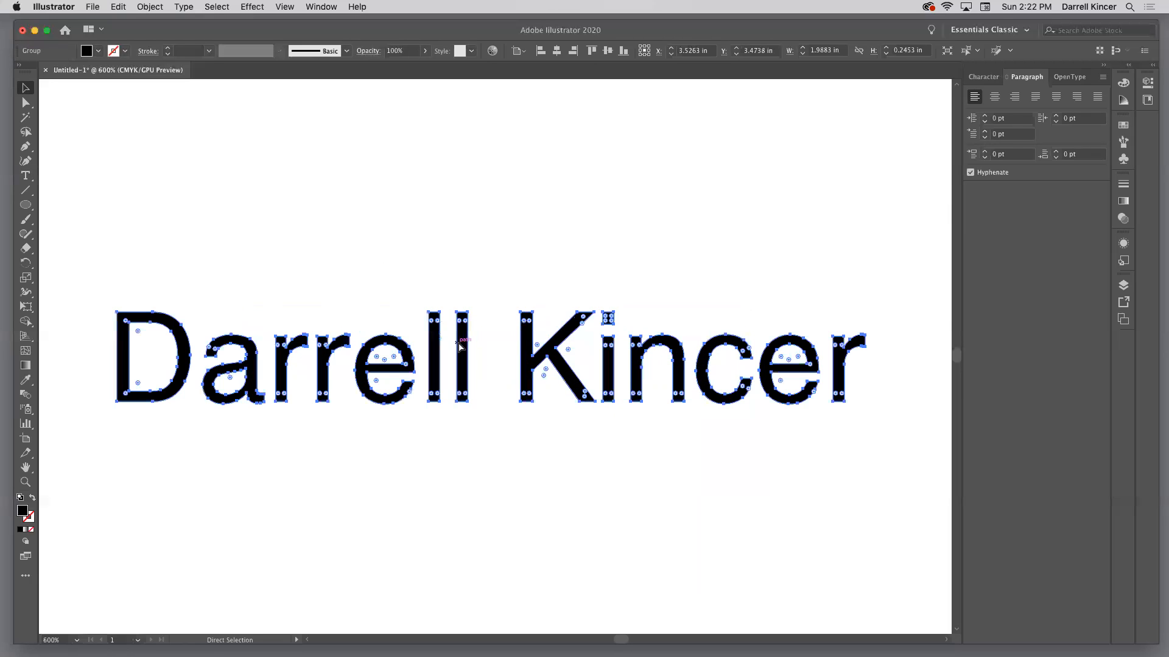
pyautogui.press('super')
pyautogui.click(165, 179)
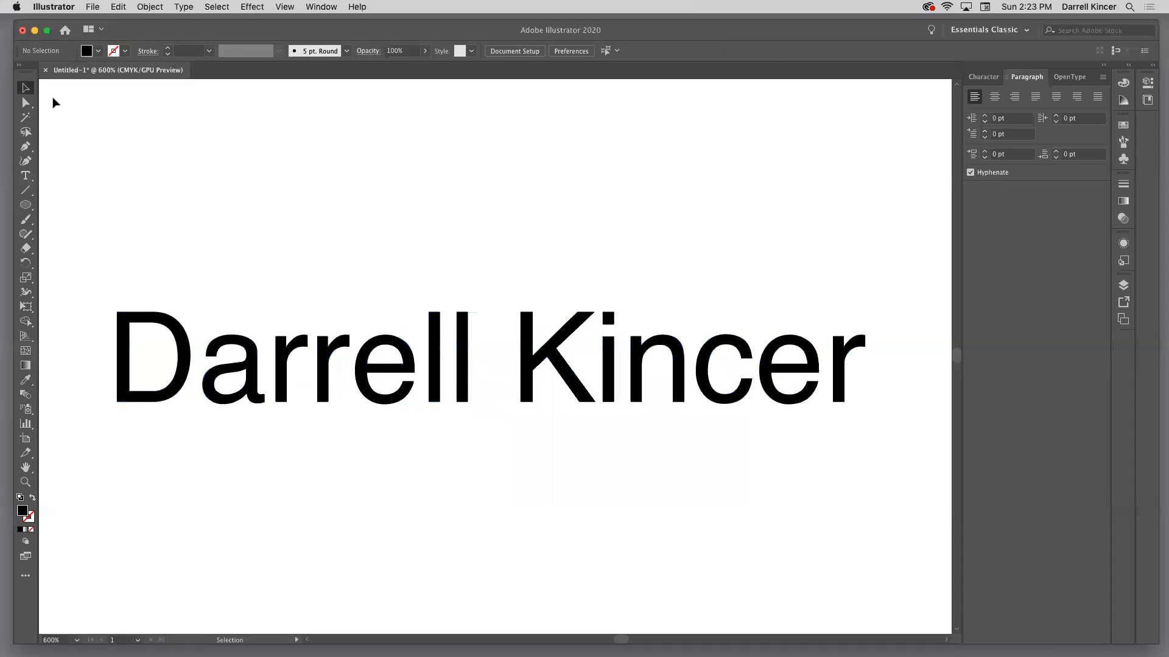
pyautogui.click(436, 335)
pyautogui.moveTo(436, 334)
pyautogui.mouseDown()
pyautogui.moveTo(448, 282)
pyautogui.moveTo(422, 266)
pyautogui.moveTo(448, 299)
pyautogui.moveTo(447, 327)
pyautogui.mouseUp()
pyautogui.click(438, 214)
# Move the first "l" and the "K" individually above the rest of the outlined name with the Group Selection tool
pyautogui.click(25, 104)
pyautogui.moveTo(25, 108); pyautogui.dragTo(89, 120)
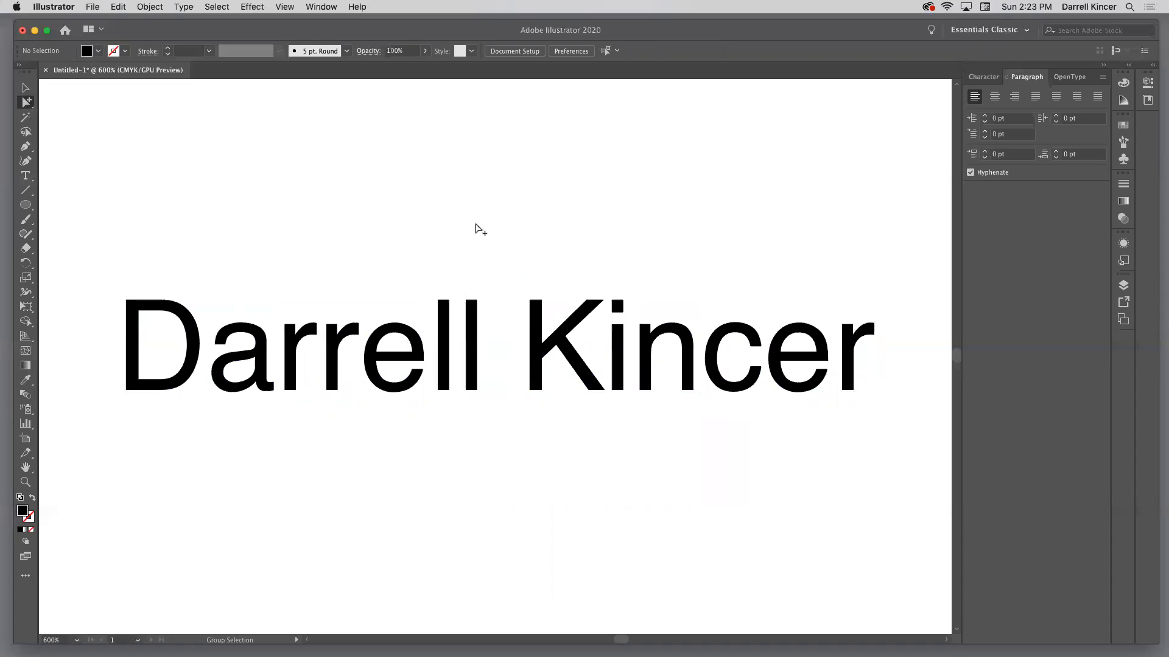
pyautogui.moveTo(445, 321); pyautogui.dragTo(437, 253)
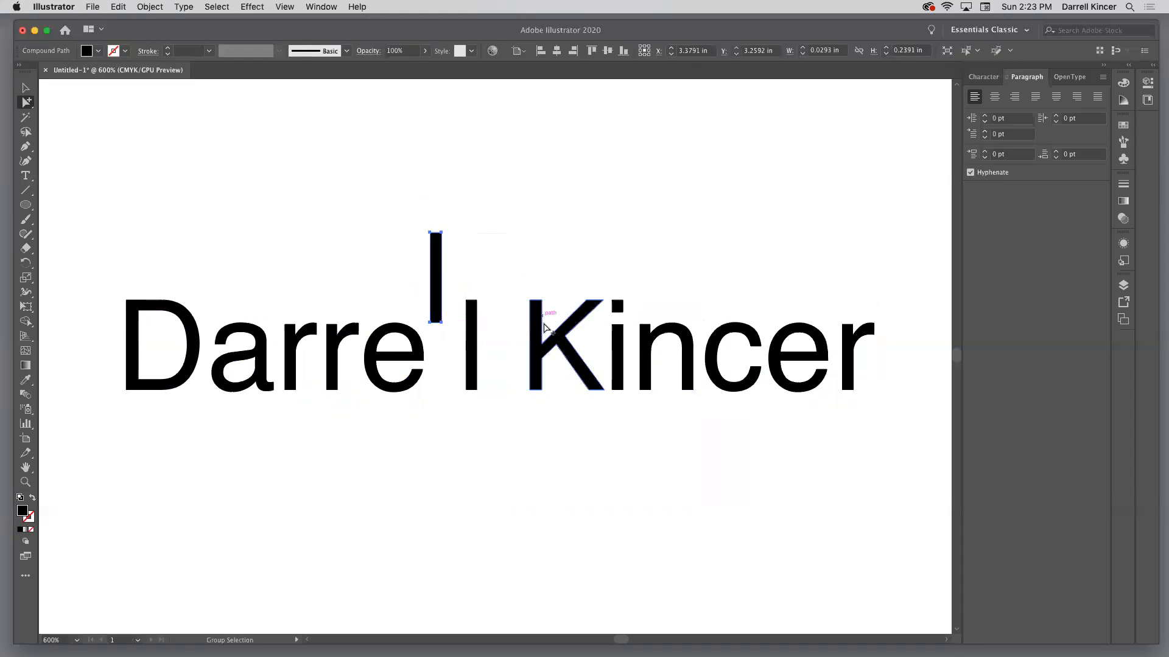
pyautogui.moveTo(535, 339); pyautogui.dragTo(596, 238)
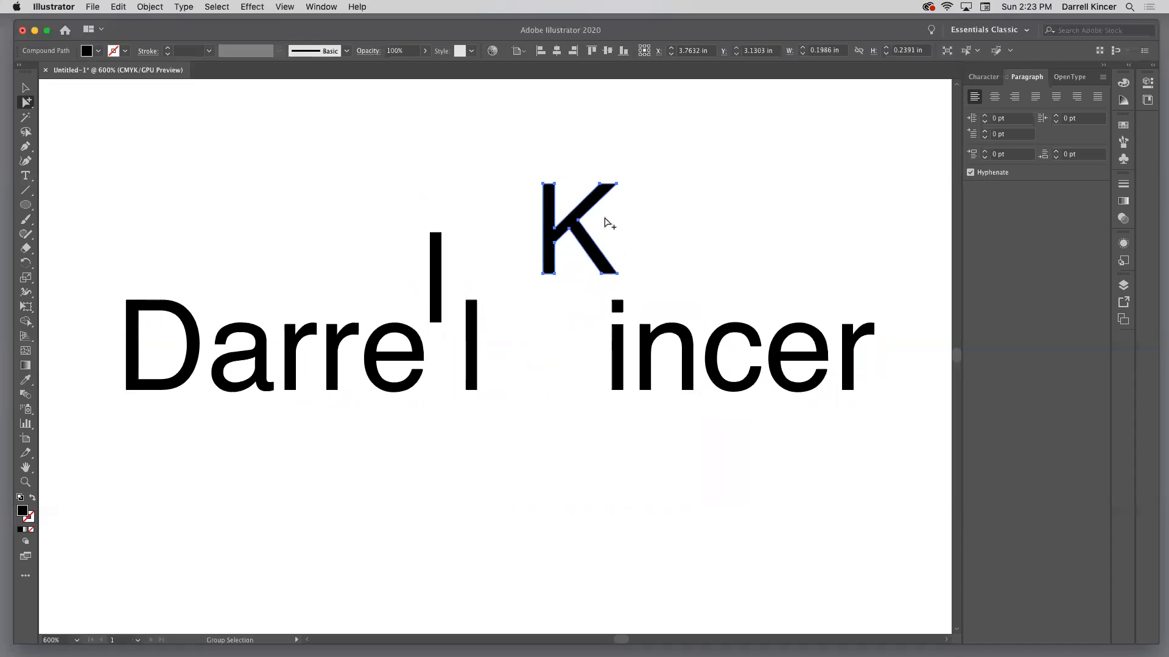
# Rotate the raised "K" slightly clockwise, enlarge it down toward the remaining letters and deselect it
pyautogui.click(26, 88)
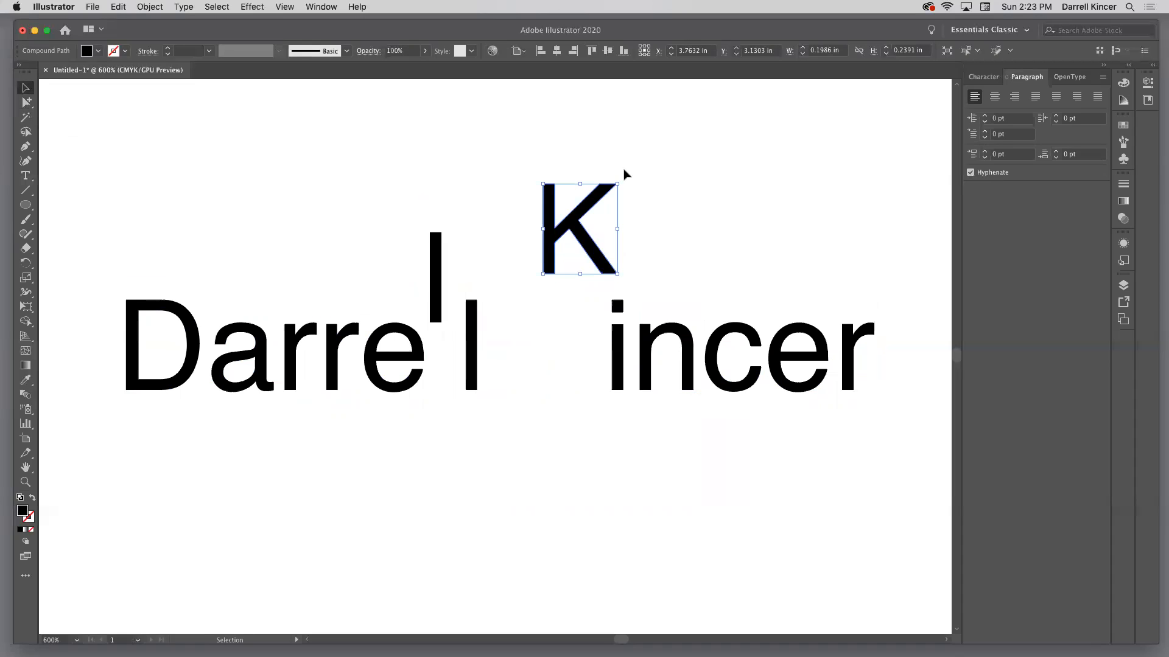
pyautogui.moveTo(622, 178); pyautogui.dragTo(645, 181)
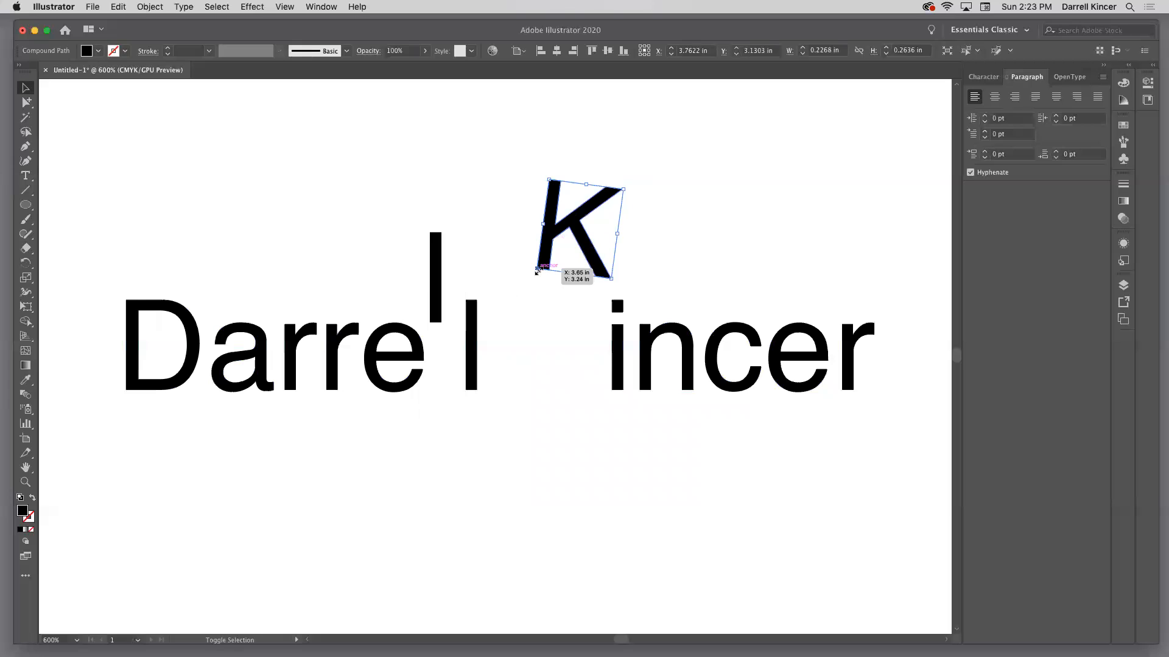
pyautogui.moveTo(535, 270); pyautogui.dragTo(489, 313)
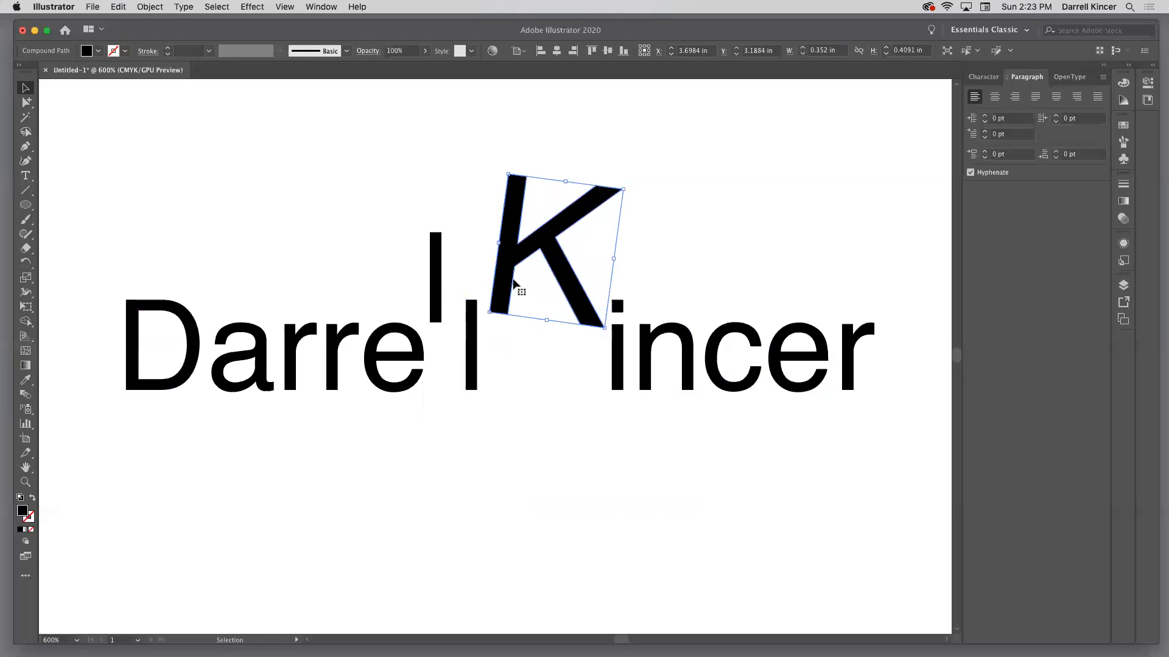
pyautogui.click(444, 140)
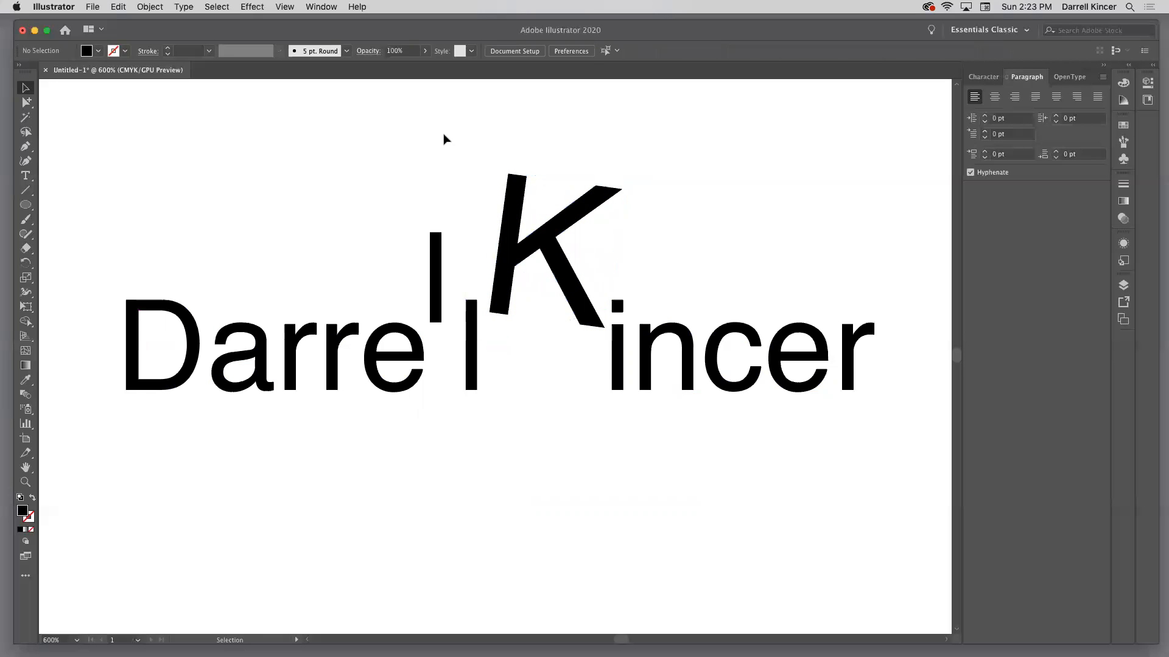
# Pull the two top anchor points of the raised "l" up and outward with the Direct Selection tool to form a slanted wedge
pyautogui.click(195, 324)
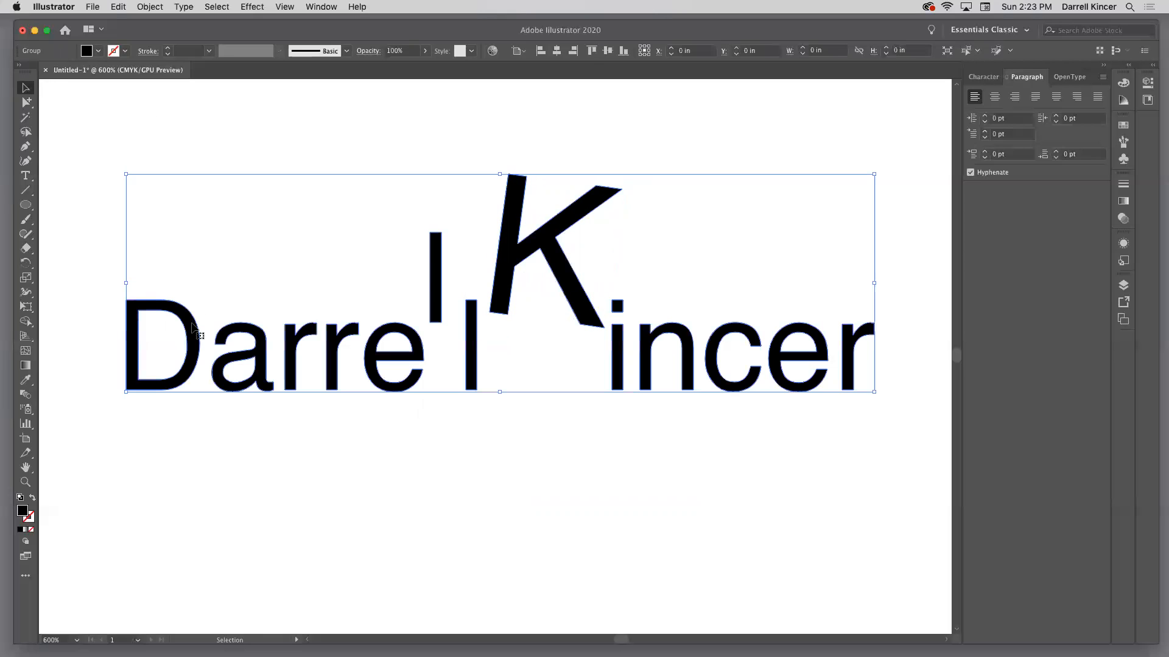
pyautogui.click(50, 109)
pyautogui.click(26, 103)
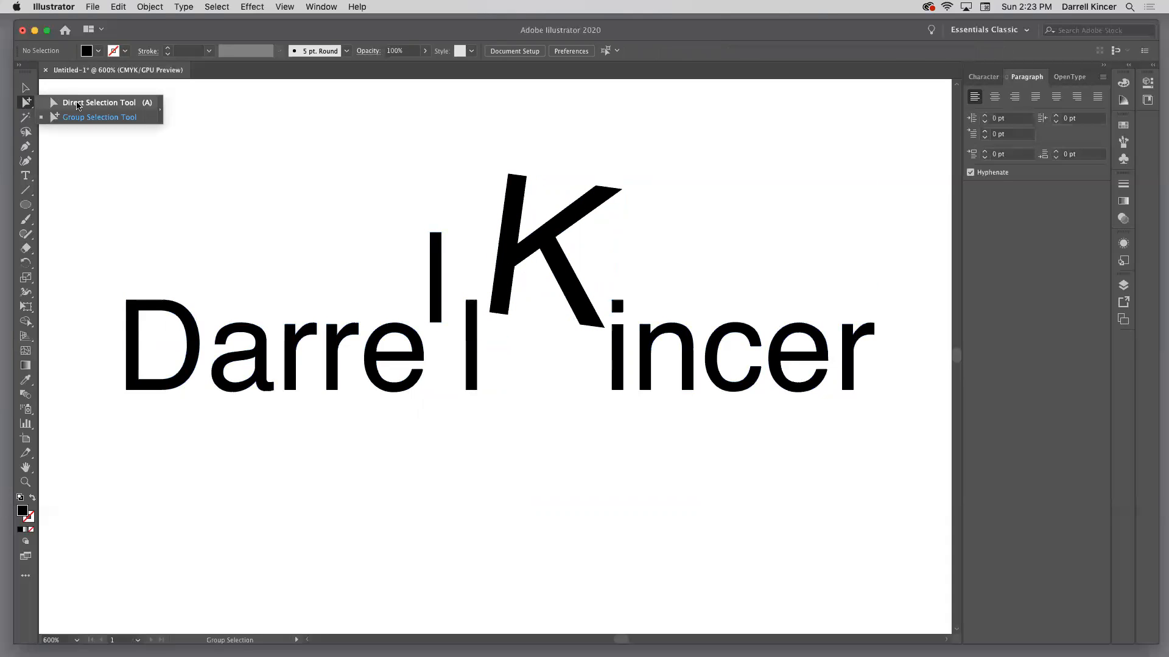
pyautogui.click(77, 104)
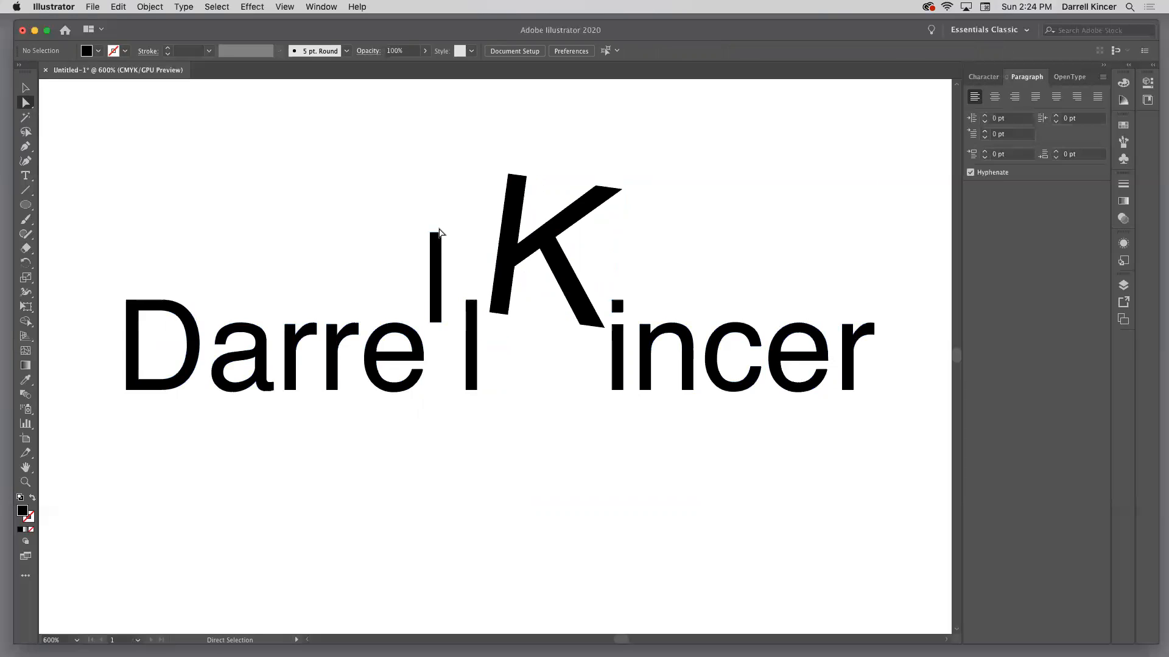
pyautogui.moveTo(431, 237); pyautogui.dragTo(385, 164)
pyautogui.moveTo(443, 233)
pyautogui.mouseDown()
pyautogui.moveTo(418, 229)
pyautogui.moveTo(450, 220)
pyautogui.mouseUp()
# Distort the "K" by stretching its stem's top up and right, its upper arm's lower edge outward and its lower inner anchor point down
pyautogui.moveTo(518, 177); pyautogui.dragTo(556, 116)
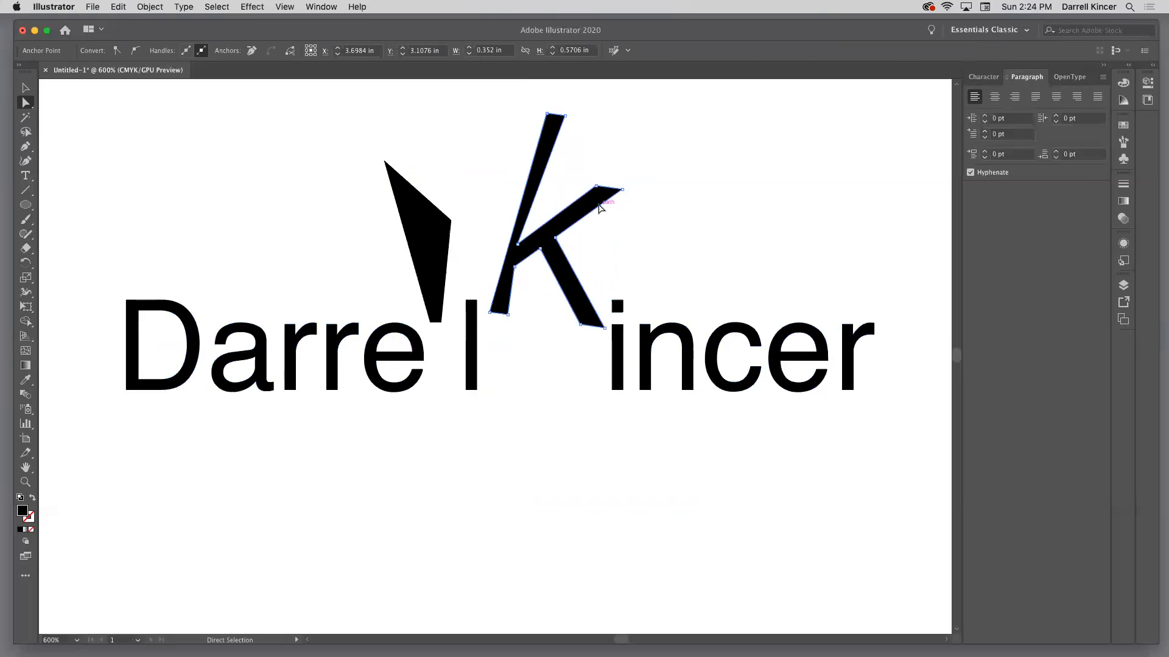
pyautogui.moveTo(603, 203); pyautogui.dragTo(638, 216)
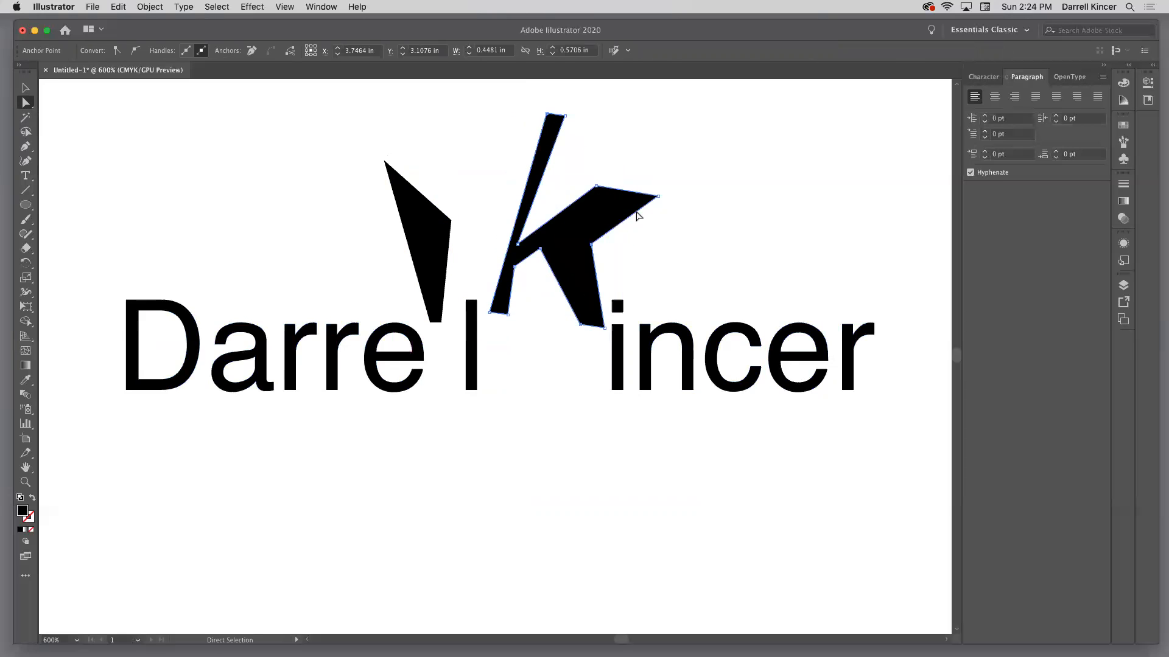
pyautogui.moveTo(540, 249); pyautogui.dragTo(535, 312)
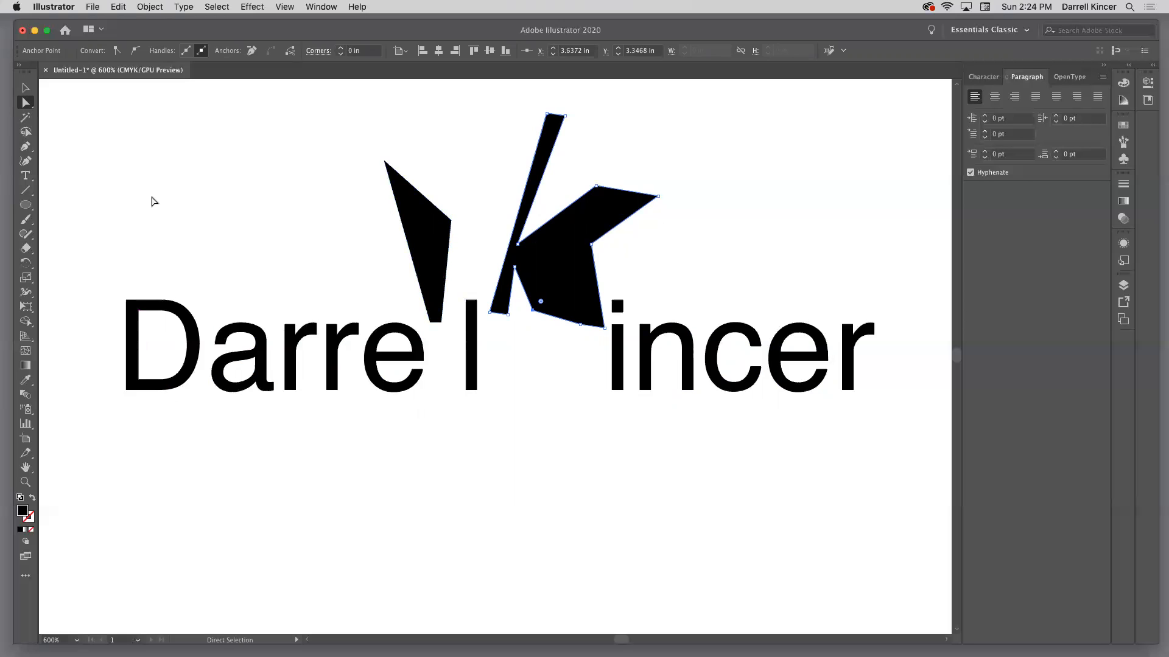
# Select only the counter of the "a" with the Group Selection tool, nudge it out below the letter and deselect it
pyautogui.click(26, 88)
pyautogui.click(26, 103)
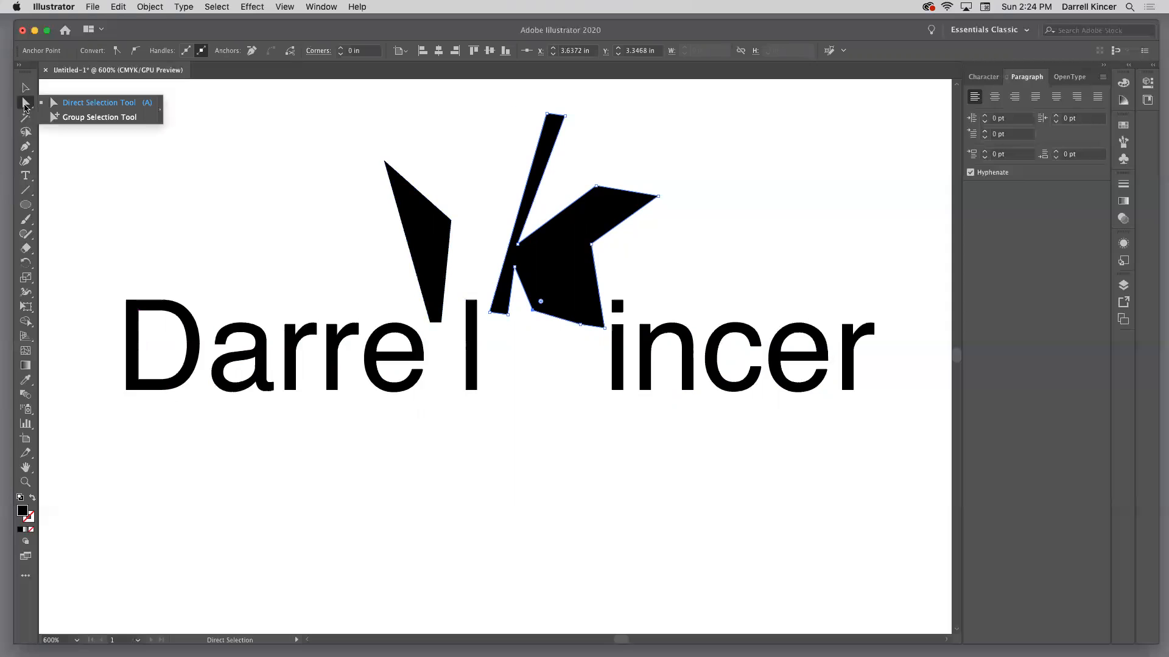
pyautogui.click(82, 121)
pyautogui.click(225, 180)
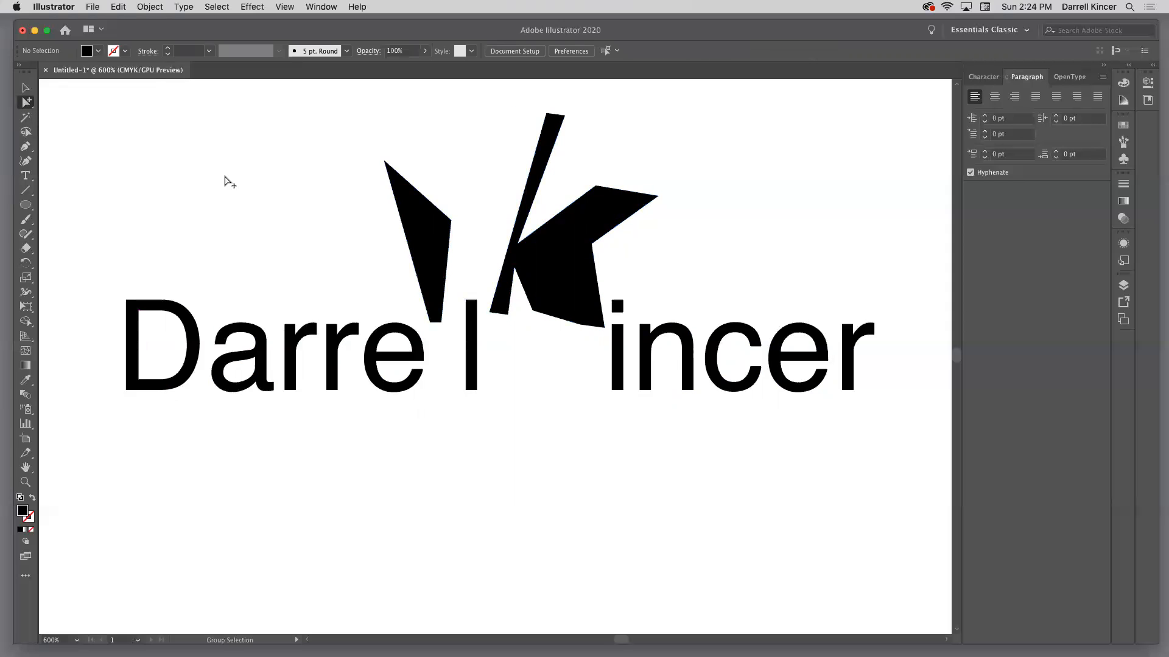
pyautogui.click(242, 365)
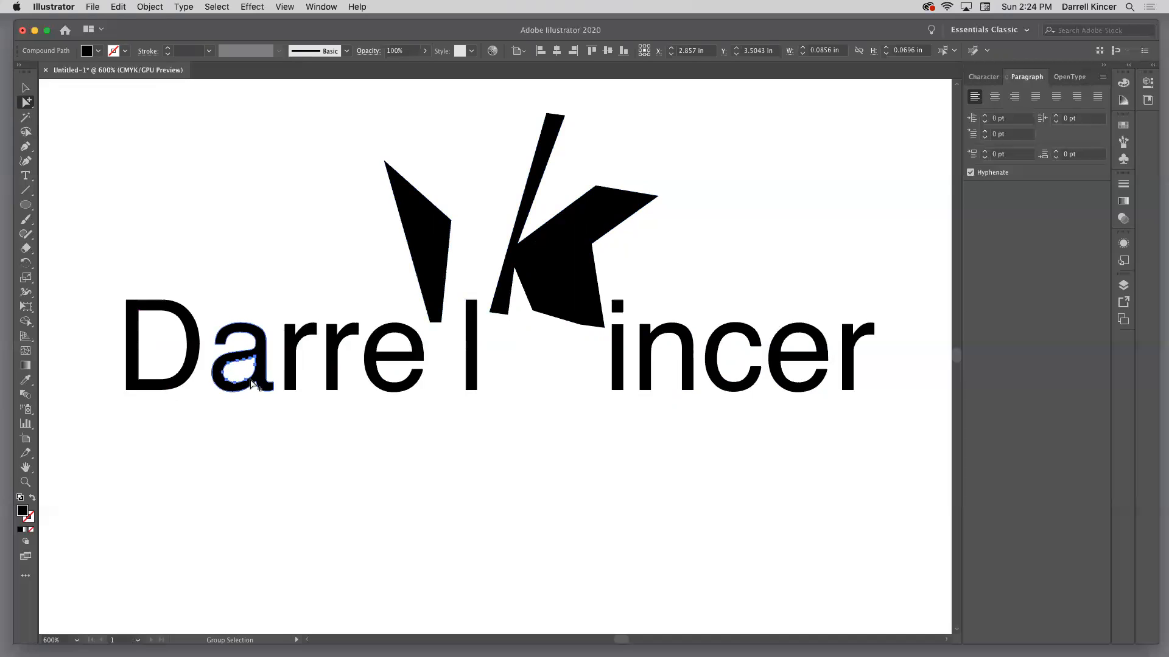
pyautogui.press('Up')
pyautogui.press('Up')
pyautogui.press('Up')
pyautogui.press('Up')
pyautogui.press('Up')
pyautogui.press('Up')
pyautogui.press('Up')
pyautogui.press('Up')
pyautogui.press('Up')
pyautogui.press('Up')
pyautogui.press('Up')
pyautogui.press('Up')
pyautogui.press('Up')
pyautogui.press('Up')
pyautogui.press('Up')
pyautogui.press('Up')
pyautogui.press('Down')
pyautogui.press('Down')
pyautogui.press('Down')
pyautogui.press('Down')
pyautogui.press('Down')
pyautogui.press('Down')
pyautogui.press('Down')
pyautogui.press('Down')
pyautogui.press('Down')
pyautogui.press('Right')
pyautogui.press('Down')
pyautogui.press('Right')
pyautogui.press('Down')
pyautogui.press('Right')
pyautogui.press('Down')
pyautogui.press('Right')
pyautogui.press('Down')
pyautogui.press('Down')
pyautogui.press('Down')
pyautogui.press('Down')
pyautogui.press('Down')
pyautogui.press('Down')
pyautogui.press('Down')
pyautogui.press('Down')
pyautogui.press('Down')
pyautogui.press('Down')
pyautogui.press('Down')
pyautogui.press('Left')
pyautogui.press('Left')
pyautogui.press('Left')
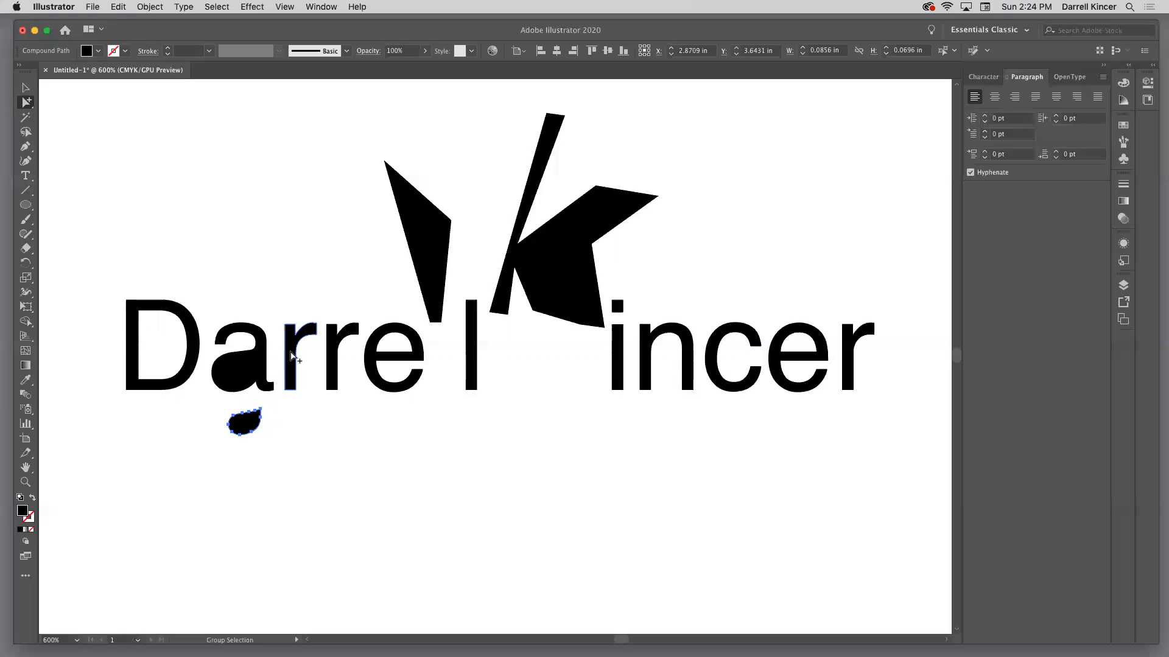
pyautogui.click(259, 296)
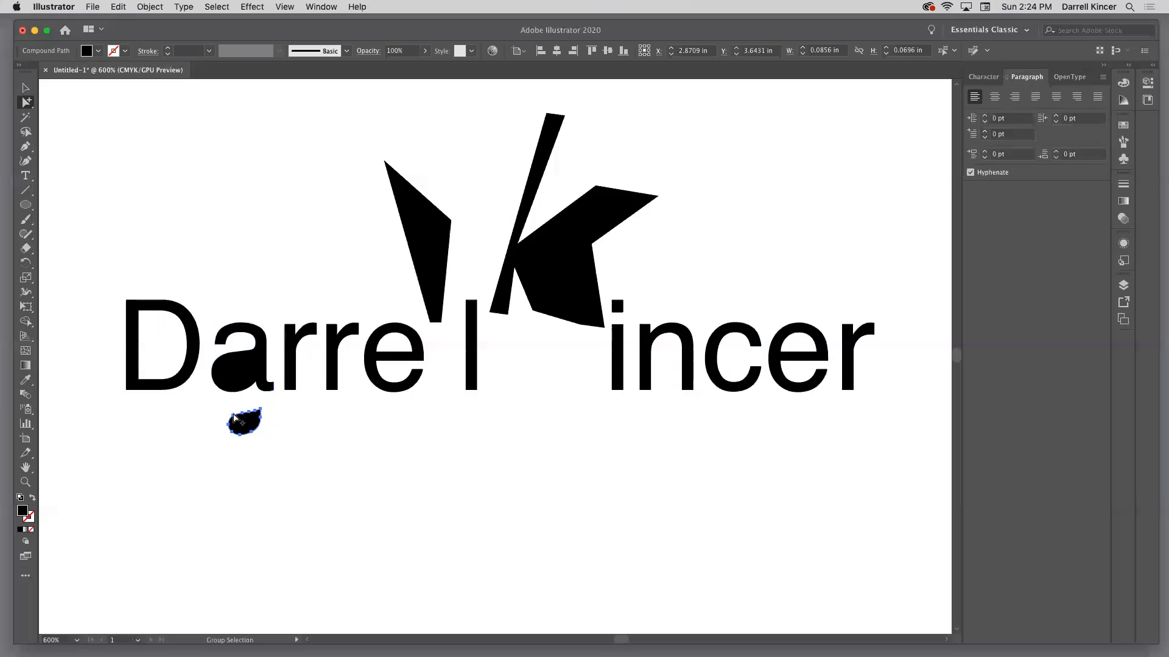
# Select the counter of the first name's "e" and nudge it down until it sits below the letter
pyautogui.click(395, 336)
pyautogui.press('Down')
pyautogui.press('Down')
pyautogui.press('Down')
pyautogui.press('Down')
pyautogui.press('Down')
pyautogui.press('Down')
pyautogui.press('Down')
pyautogui.press('Down')
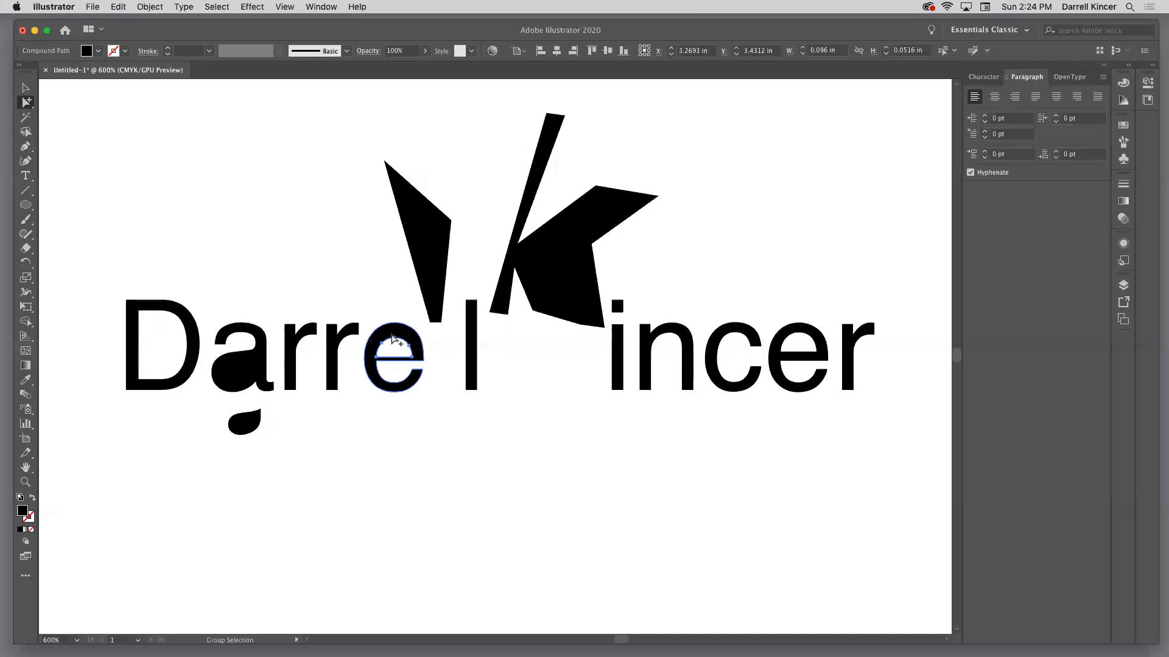
pyautogui.press('Down')
pyautogui.press('Down')
pyautogui.press('Down')
pyautogui.press('Down')
pyautogui.press('Down')
pyautogui.press('Down')
pyautogui.press('Down')
pyautogui.press('Down')
pyautogui.press('Down')
pyautogui.press('Down')
# Move the first name's "e" together with its detached counter below the baseline, slightly to the right of its original place
pyautogui.moveTo(394, 426); pyautogui.dragTo(392, 456)
pyautogui.click(94, 122)
pyautogui.click(44, 117)
pyautogui.click(405, 453)
pyautogui.moveTo(393, 452); pyautogui.dragTo(447, 498)
pyautogui.click(458, 451)
pyautogui.click(244, 201)
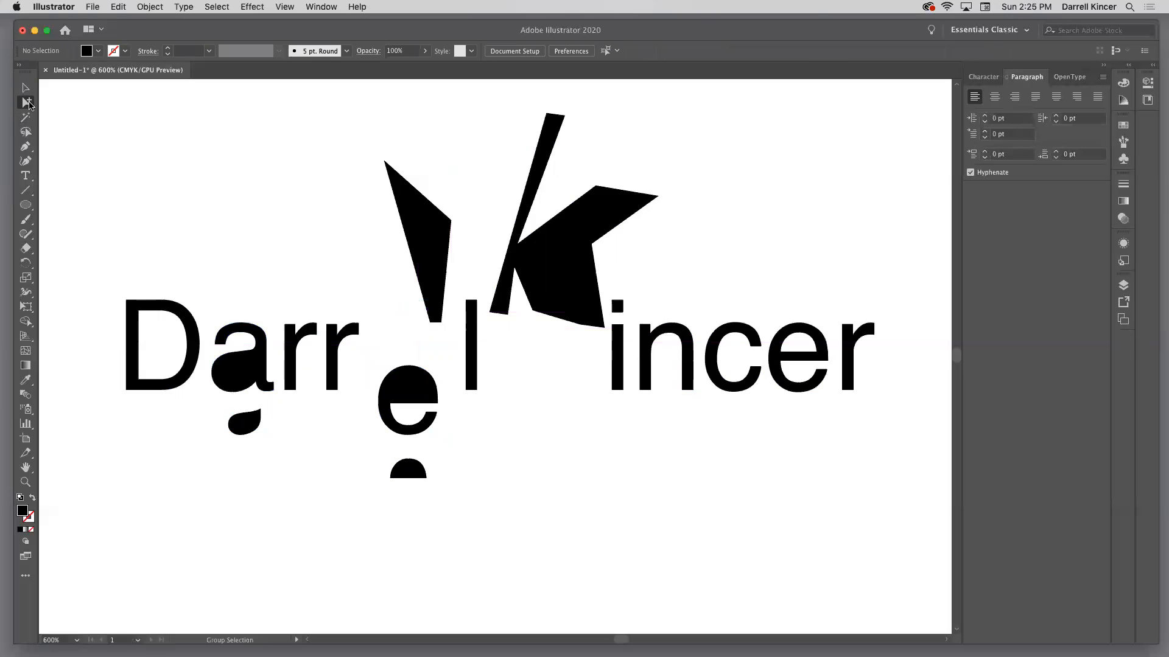
pyautogui.click(25, 102)
pyautogui.click(80, 103)
pyautogui.moveTo(386, 455)
pyautogui.mouseDown()
pyautogui.moveTo(433, 495)
pyautogui.moveTo(435, 463)
pyautogui.moveTo(407, 460)
pyautogui.mouseUp()
# Select the lowered "e" with its detached counter and try grouping and ungrouping the shapes
pyautogui.click(382, 351)
pyautogui.moveTo(367, 352); pyautogui.dragTo(453, 492)
pyautogui.click(151, 7)
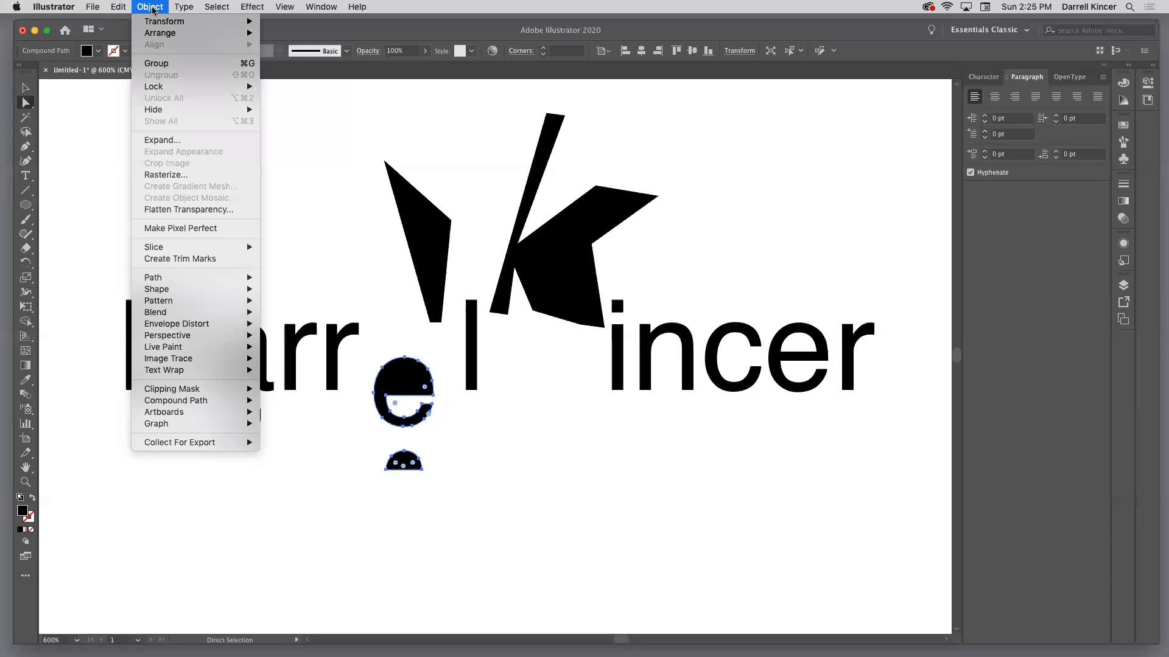
pyautogui.click(156, 63)
pyautogui.click(151, 7)
pyautogui.click(161, 75)
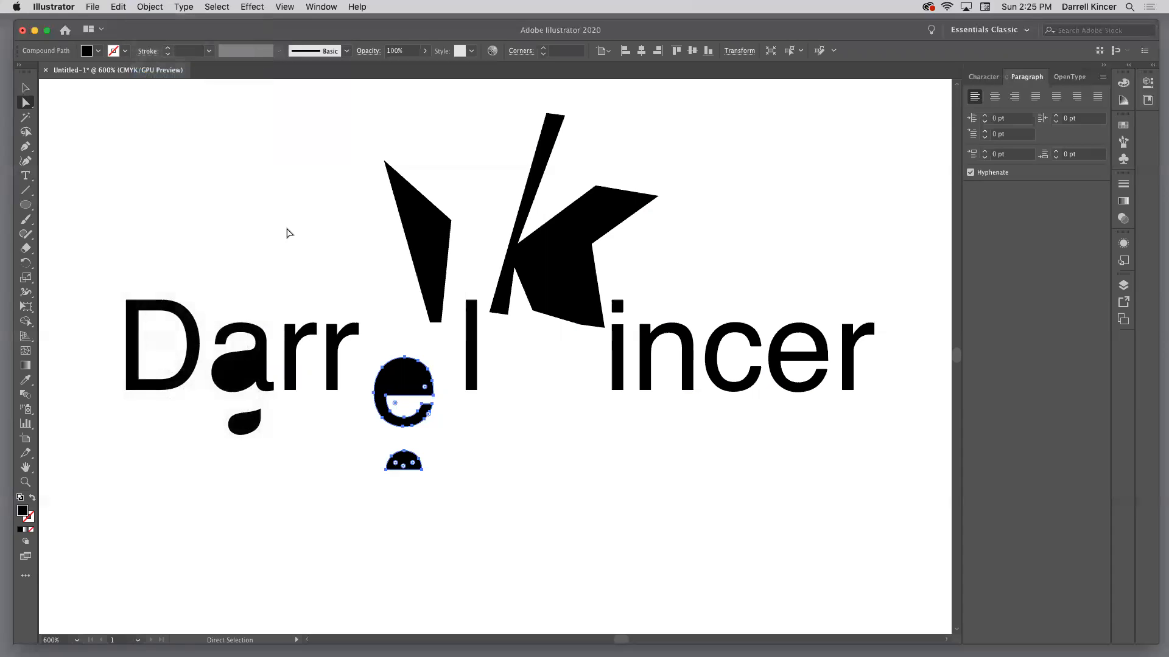
# Move the lowered "e" and its counter slightly left and down, and delete the half-round counter shape beneath the letter
pyautogui.click(350, 529)
pyautogui.moveTo(404, 469); pyautogui.dragTo(392, 477)
pyautogui.click(425, 452)
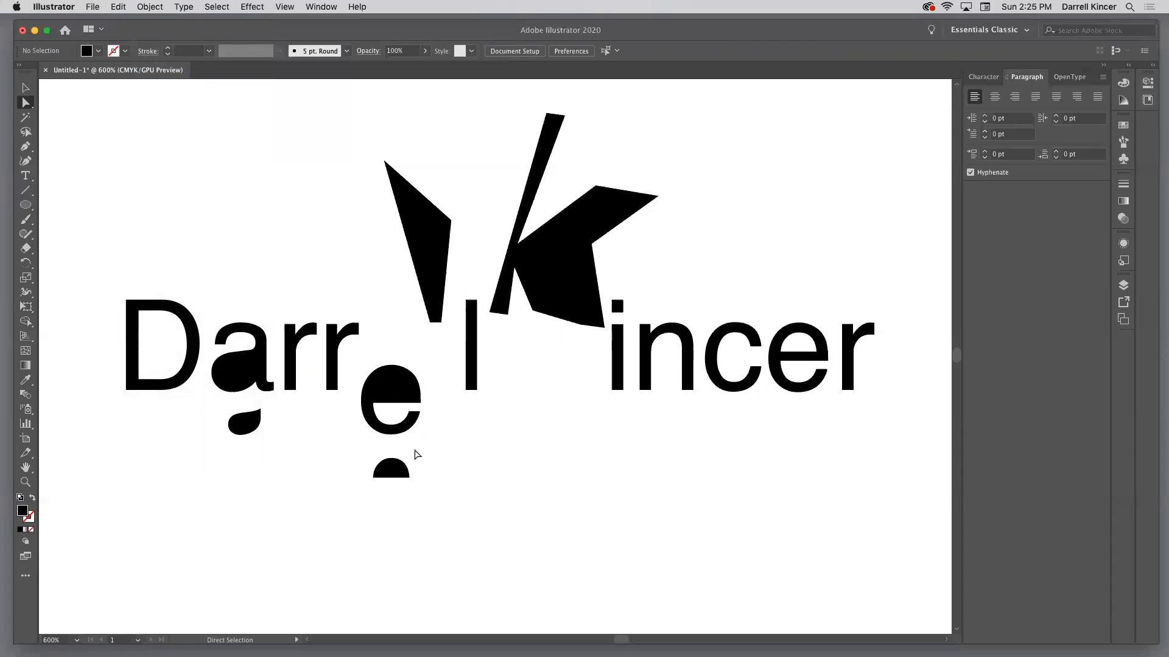
pyautogui.moveTo(363, 451); pyautogui.dragTo(444, 499)
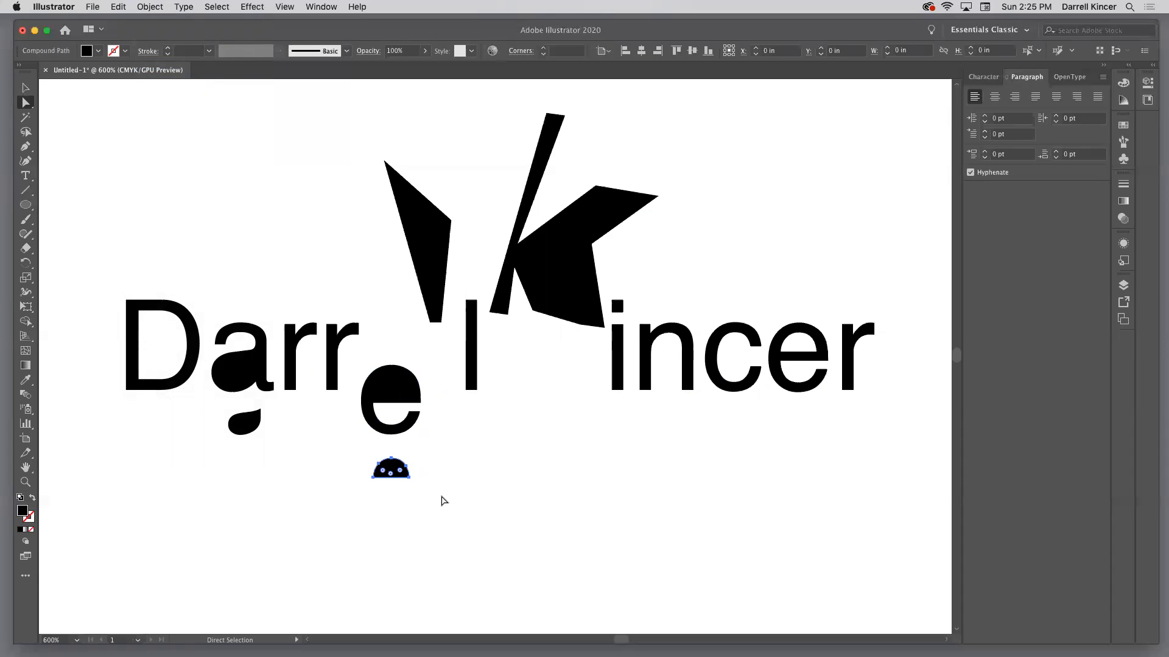
pyautogui.press('Delete')
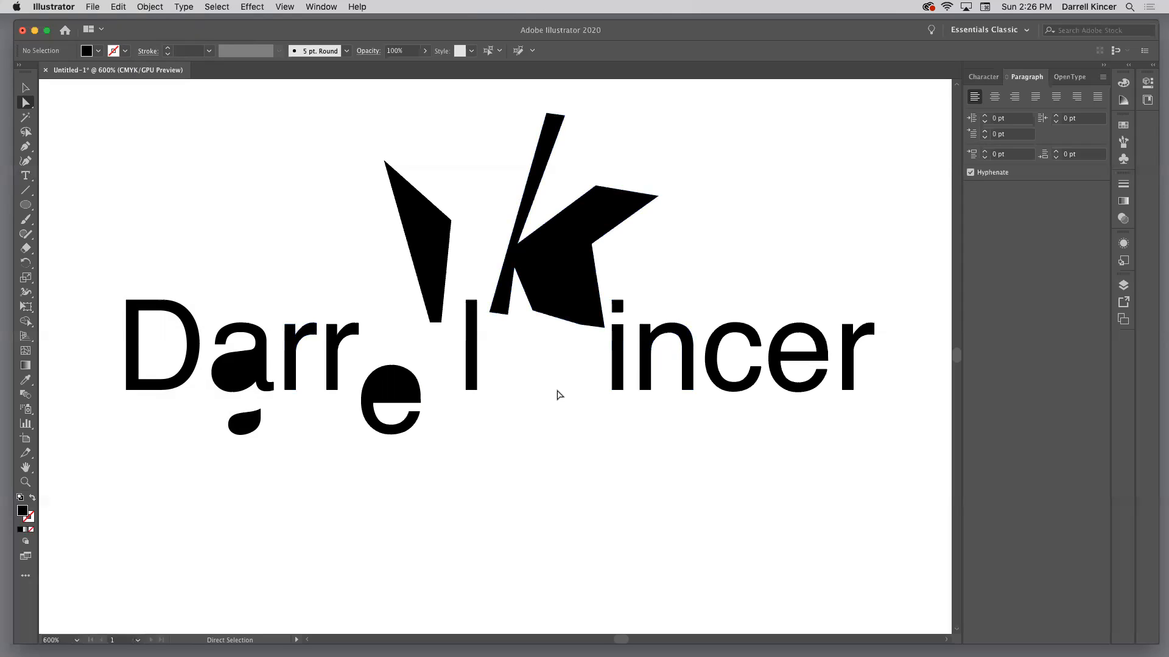
# Move the distorted "K" slightly up and to the left
pyautogui.moveTo(555, 263)
pyautogui.mouseDown()
pyautogui.moveTo(562, 286)
pyautogui.moveTo(549, 245)
pyautogui.mouseUp()
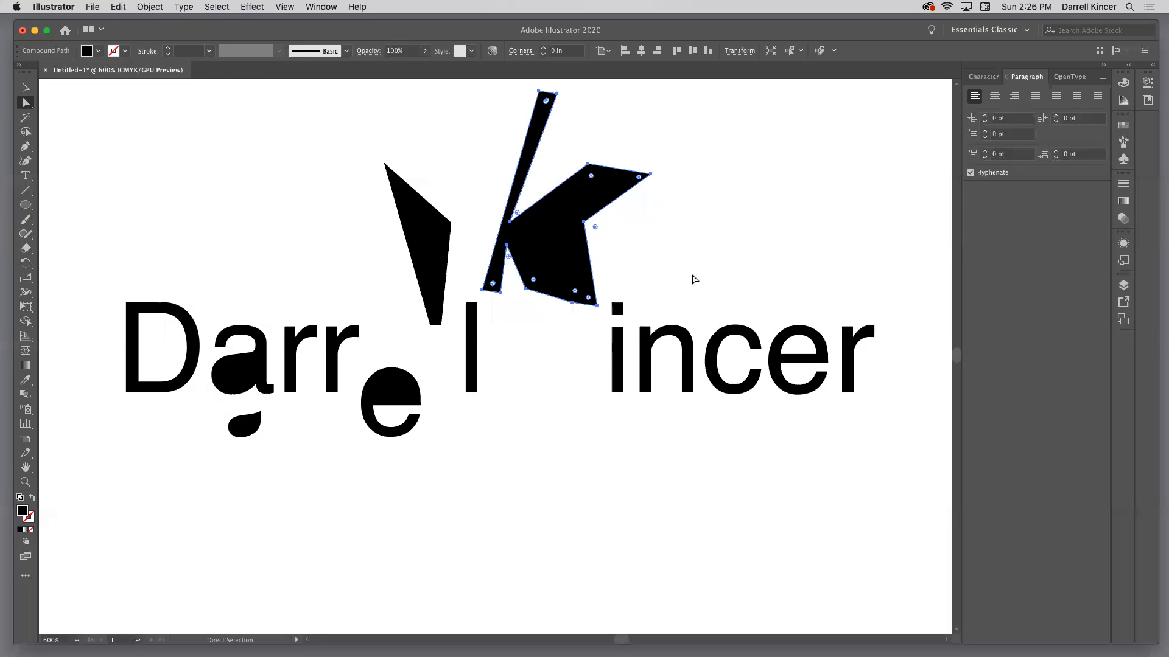
pyautogui.scroll(1, 693, 280)
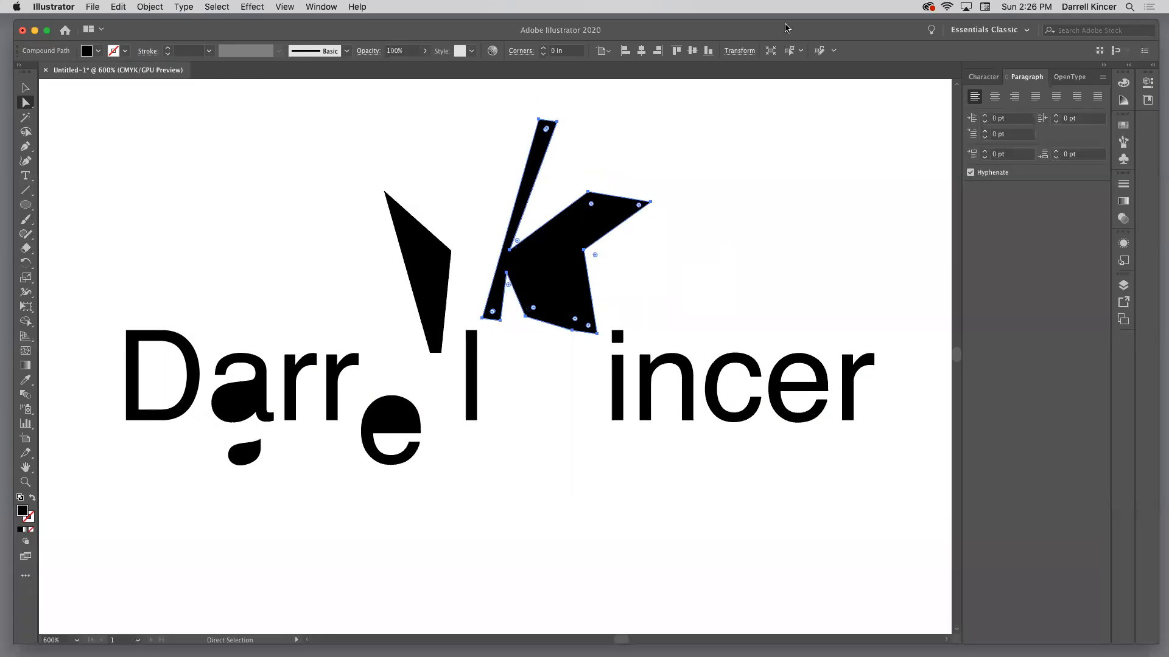